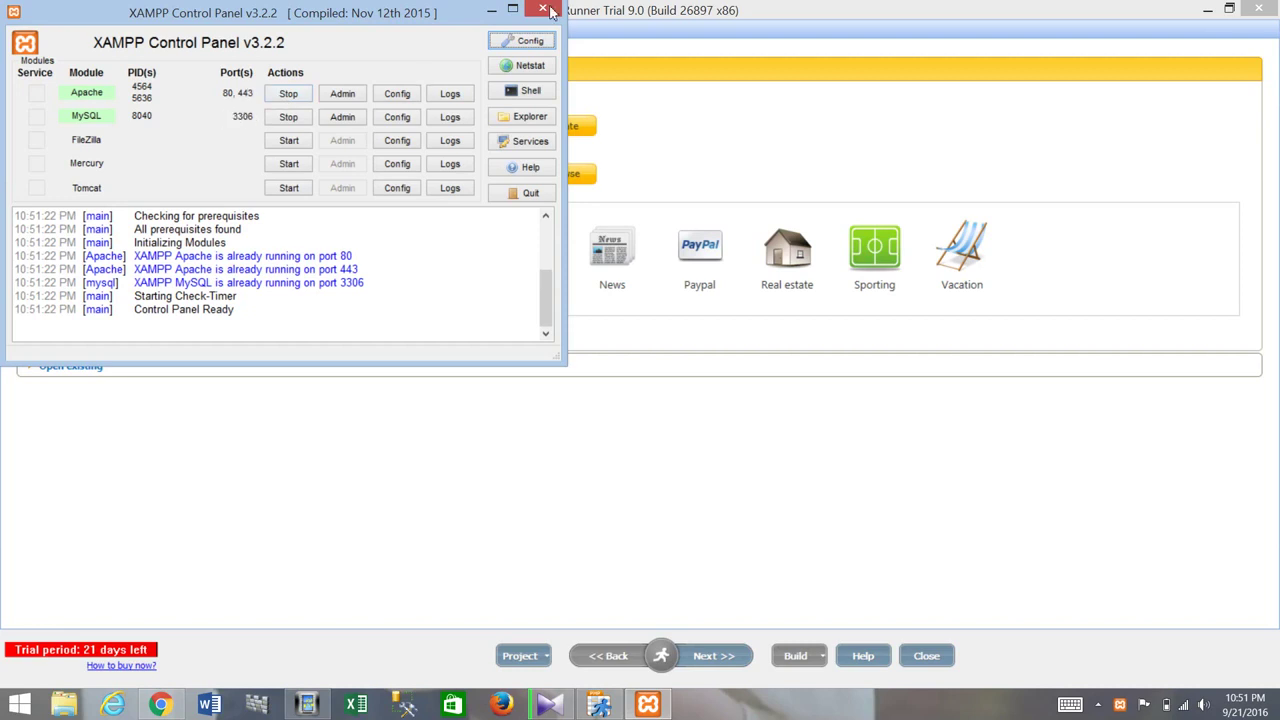
Close the XAMPP Control Panel and create the blank project Project2 with MySQL/MariaDB as its database type.
left_click(552, 12)
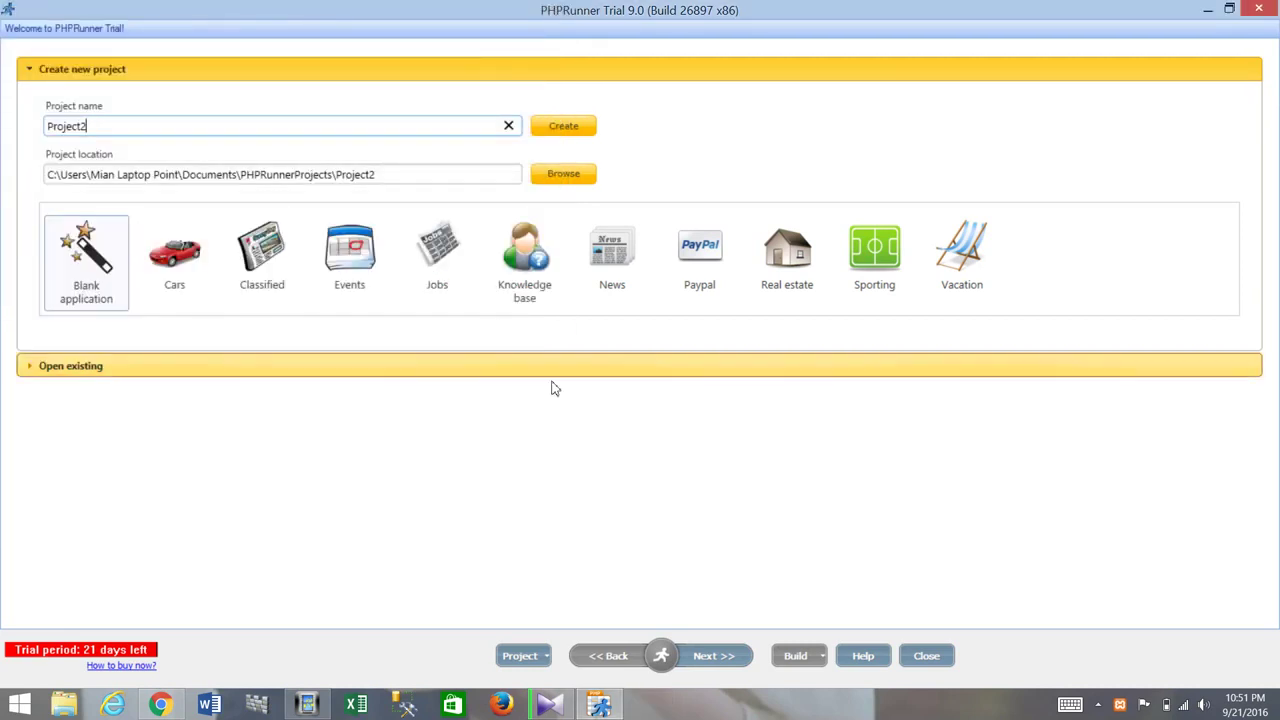
left_click(708, 660)
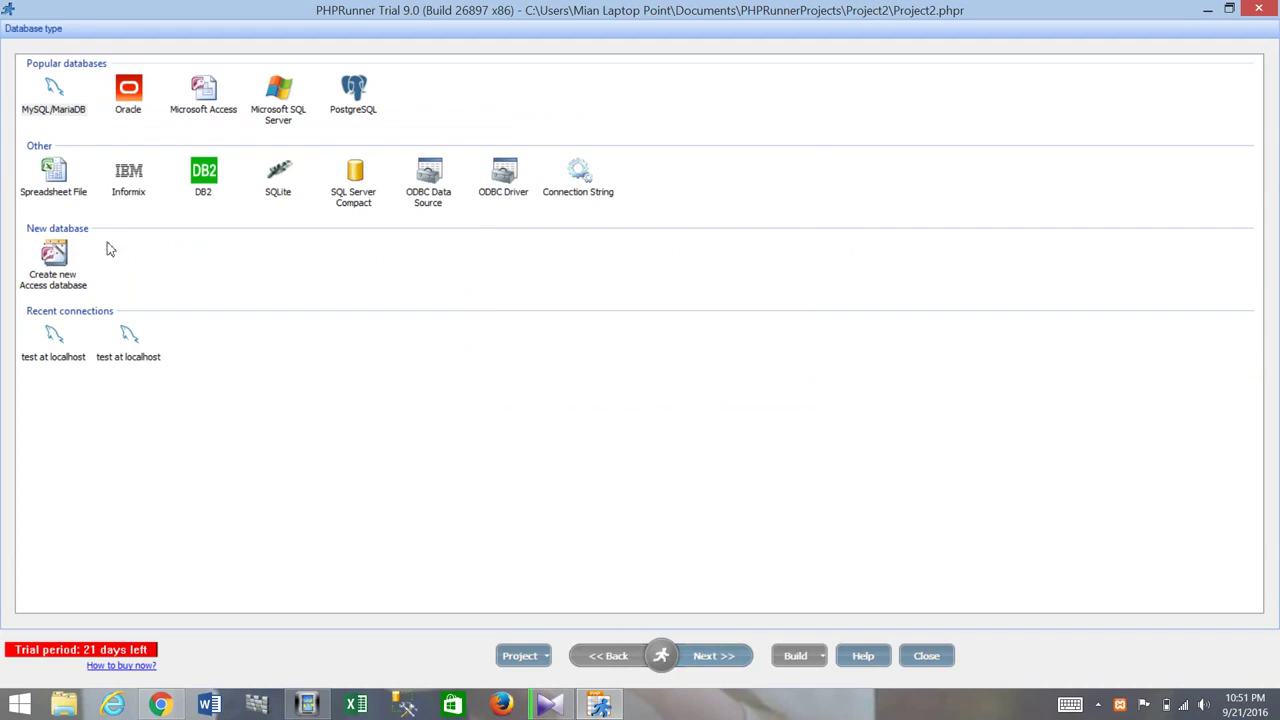
left_click(57, 92)
left_click(734, 656)
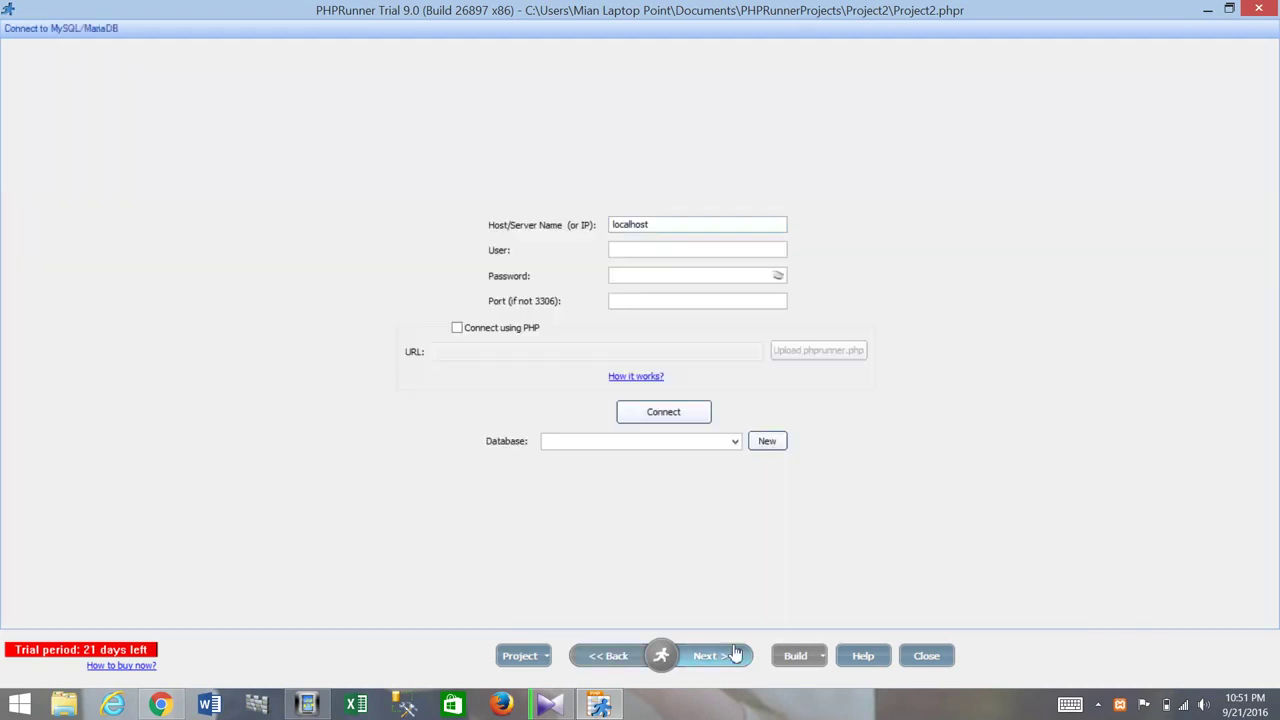
Enter the user name for the localhost MySQL connection and set the port to 3306.
left_click(776, 252)
type("zunair")
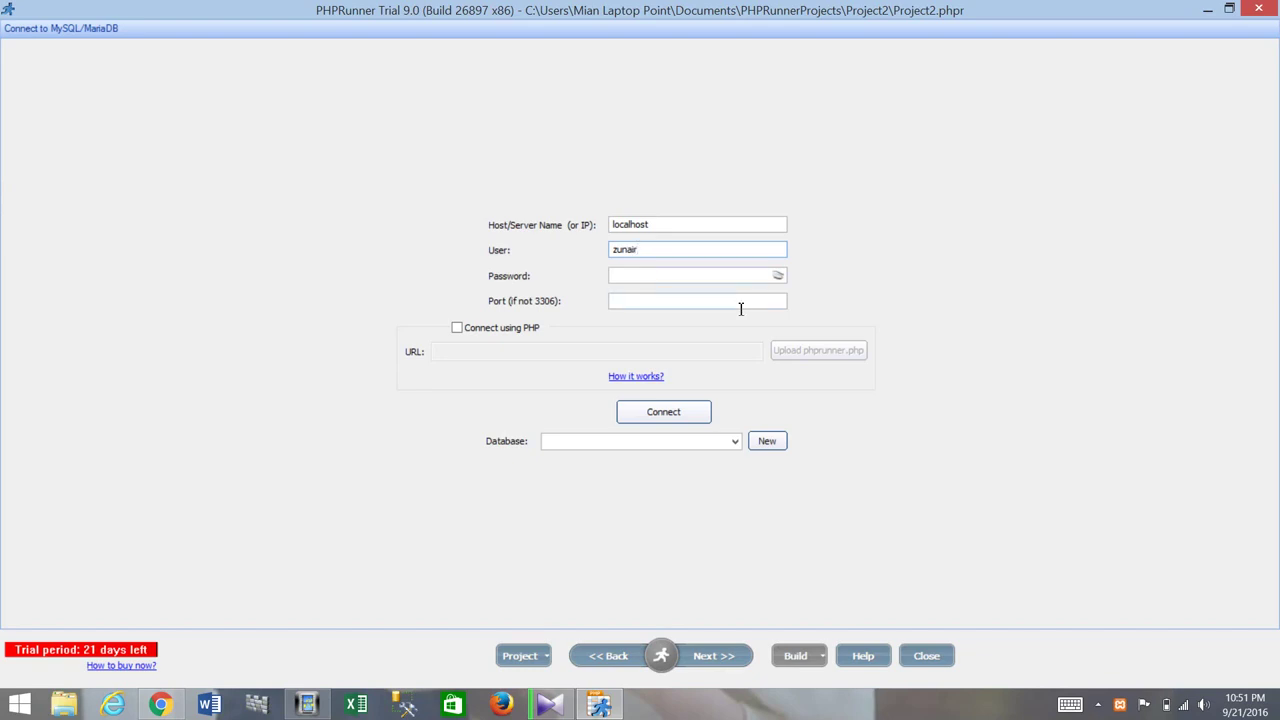
left_click(741, 308)
type("3306")
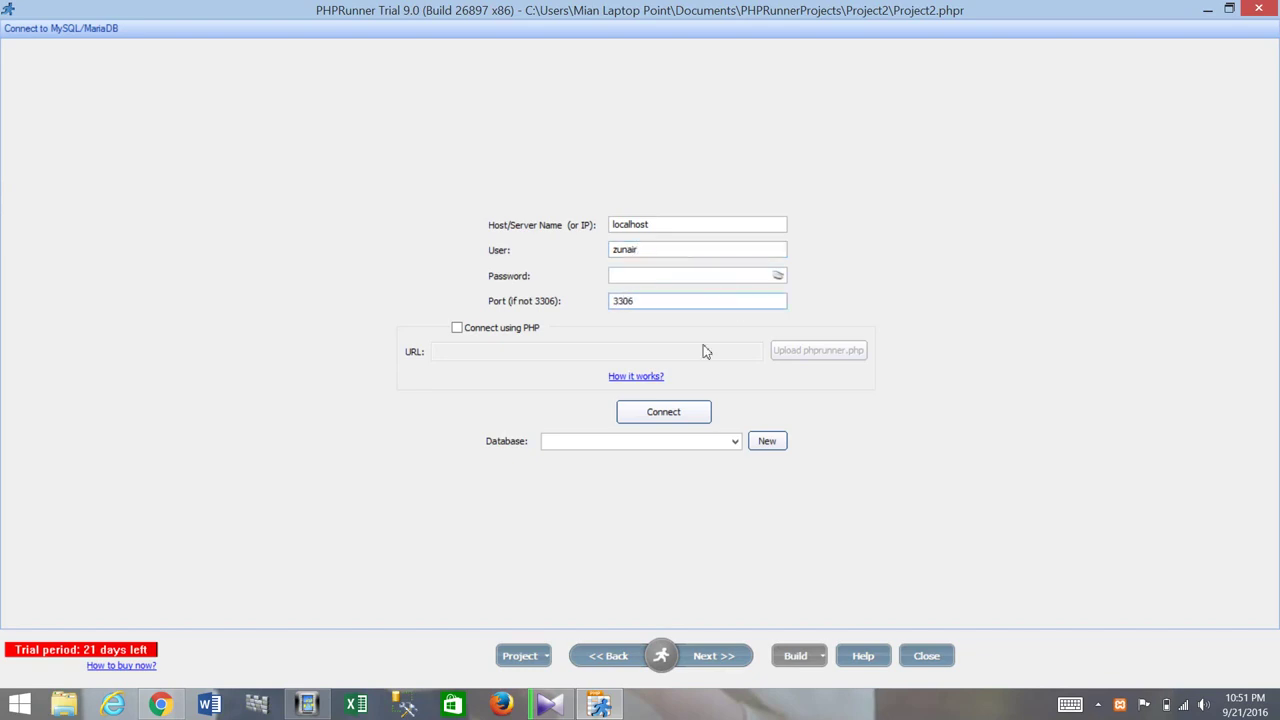
Try to open a MySQL database named "database" on the localhost connection.
left_click(666, 448)
type("da")
key("Return")
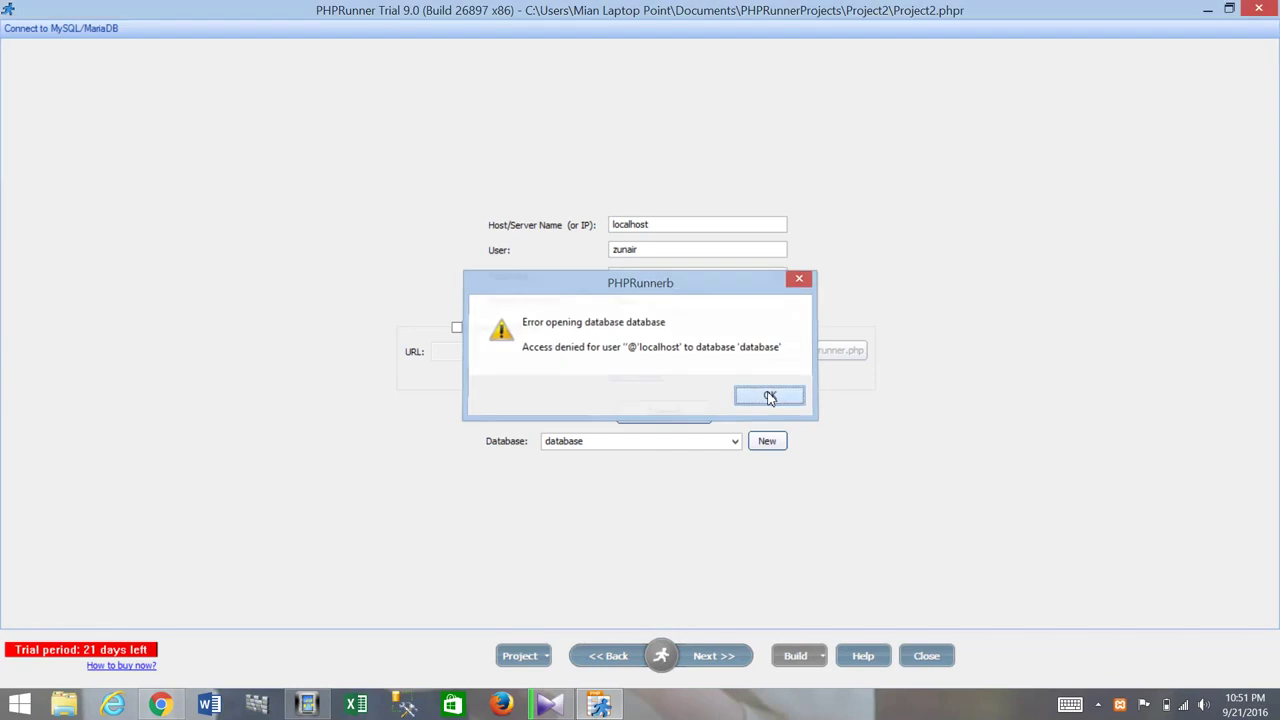
left_click(770, 397)
Connect to the MySQL server and open the existing test database for the project.
double_click(686, 445)
left_click(678, 418)
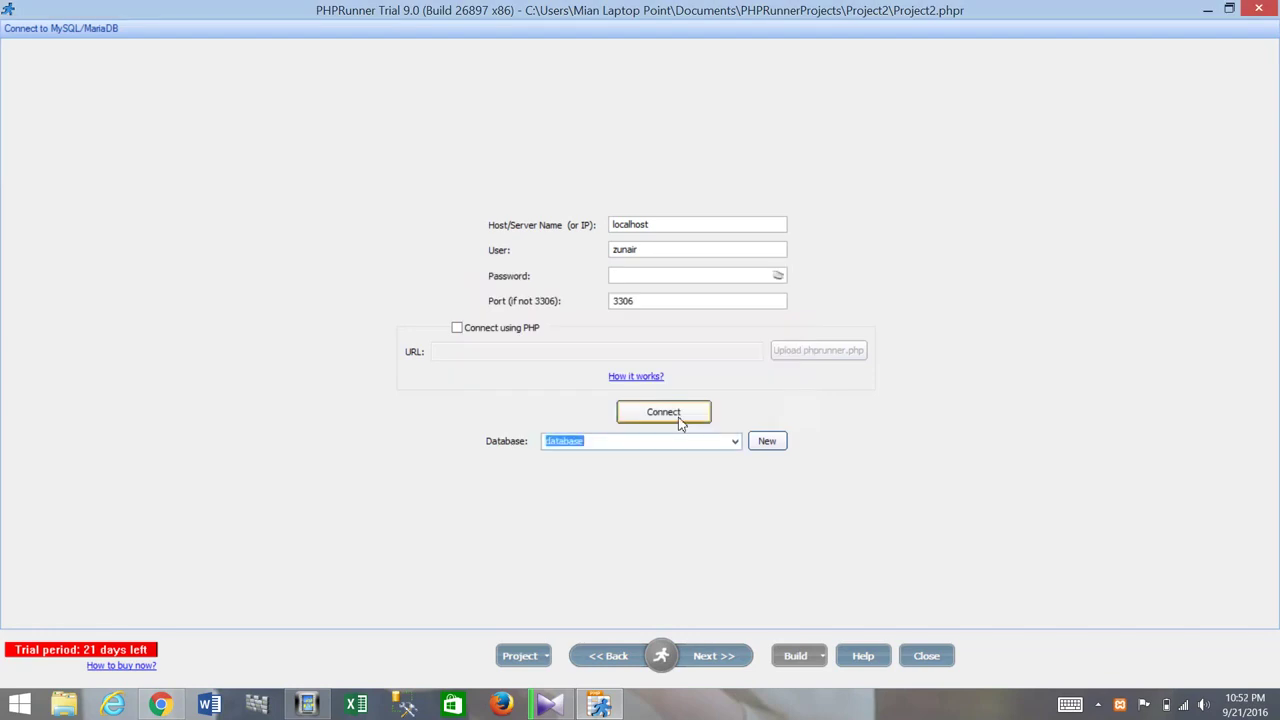
left_click(625, 470)
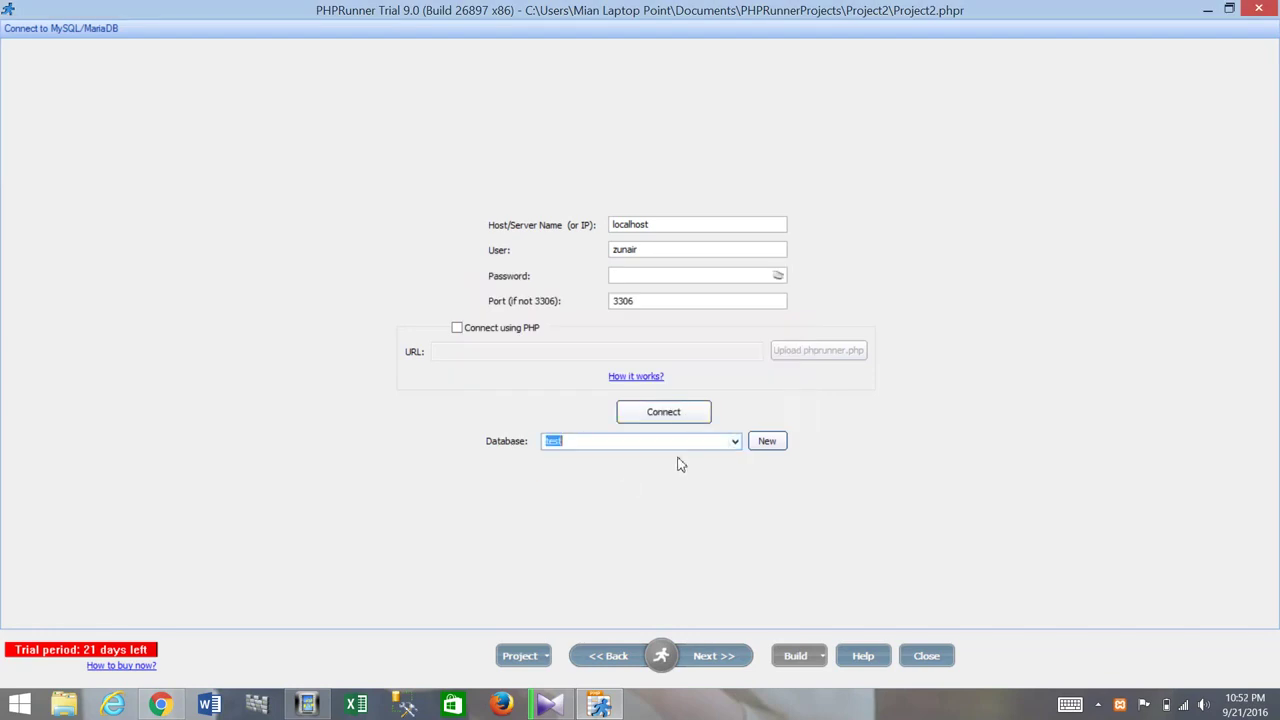
left_click(766, 444)
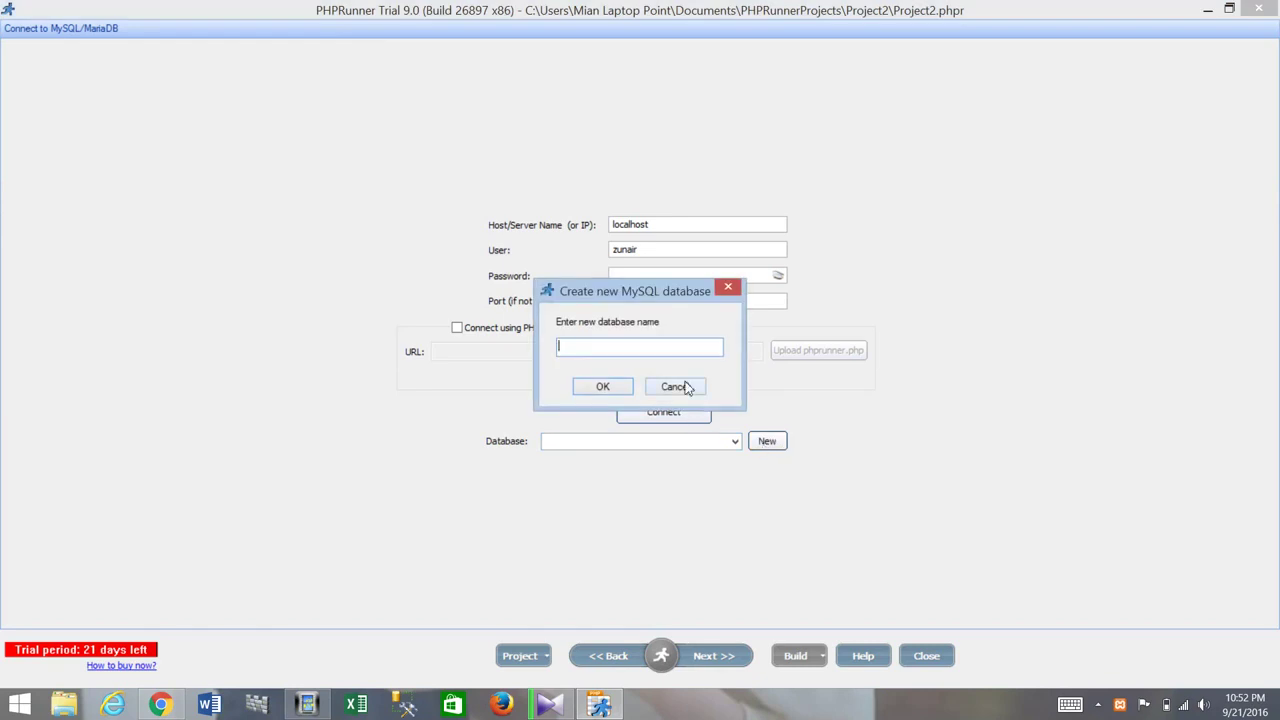
left_click(677, 386)
left_click(690, 412)
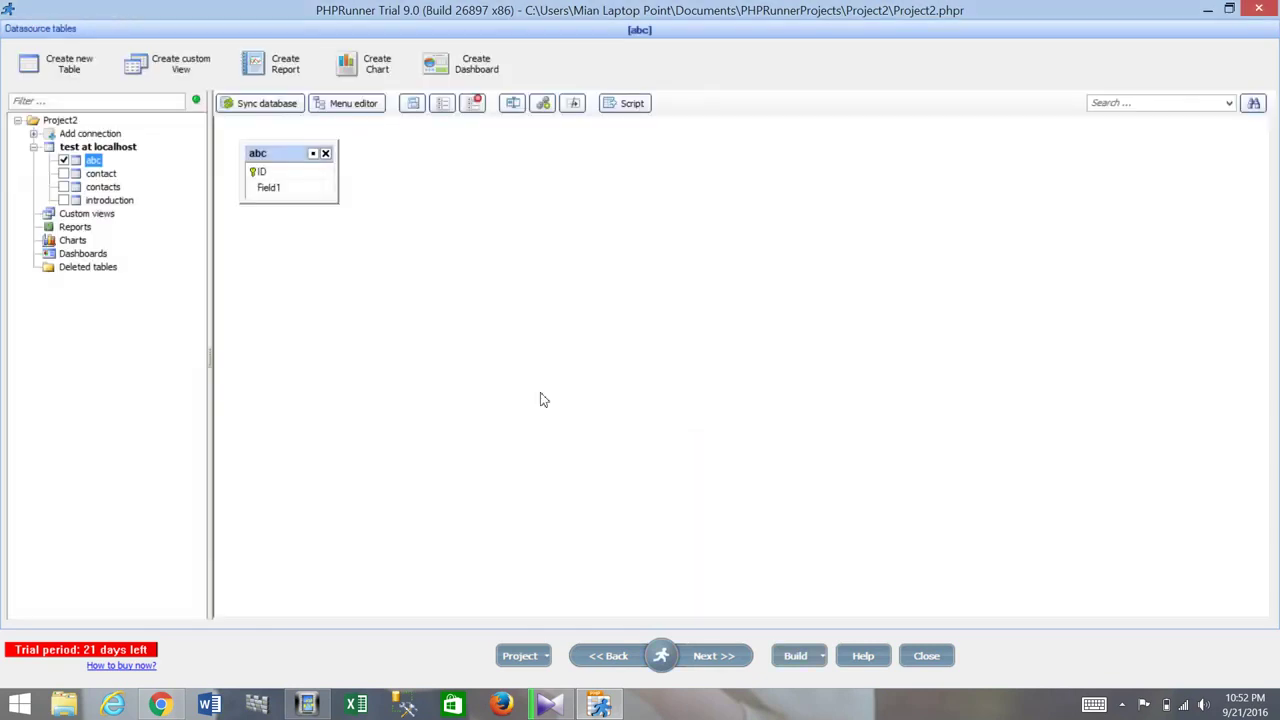
Remove the abc table from the project and include the contact table.
left_click(63, 161)
left_click(63, 162)
left_click(660, 395)
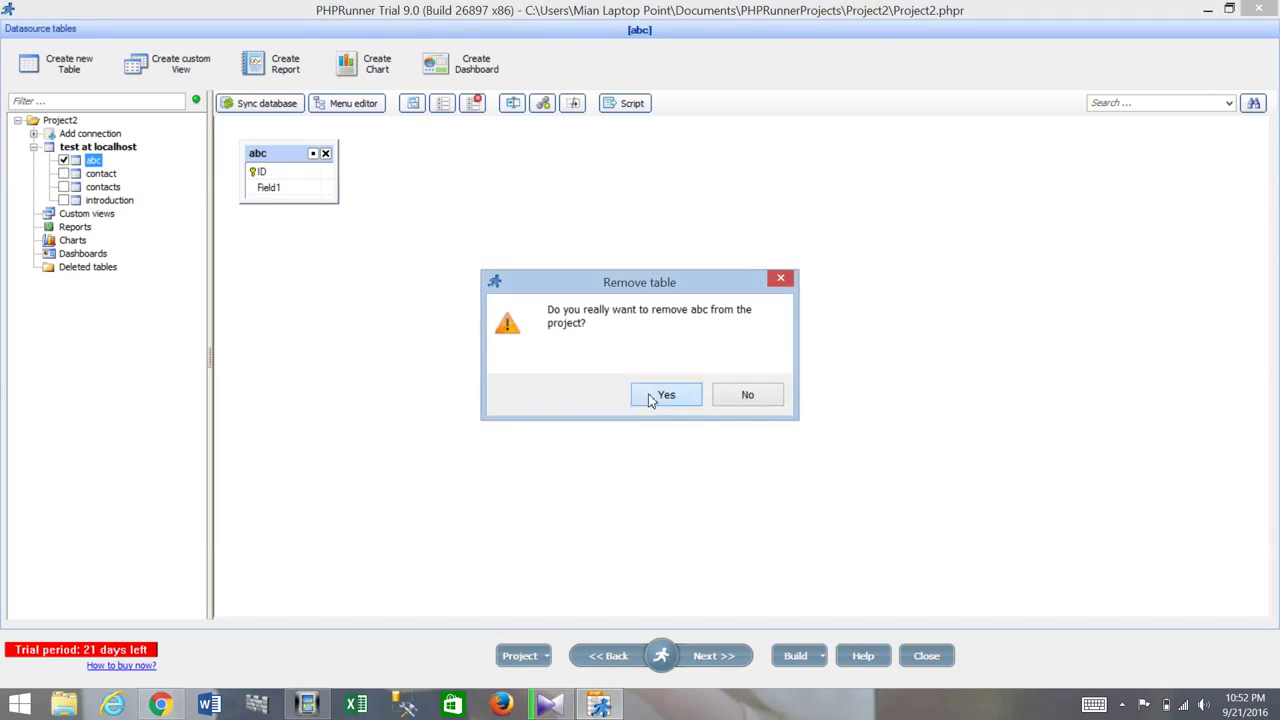
left_click(63, 174)
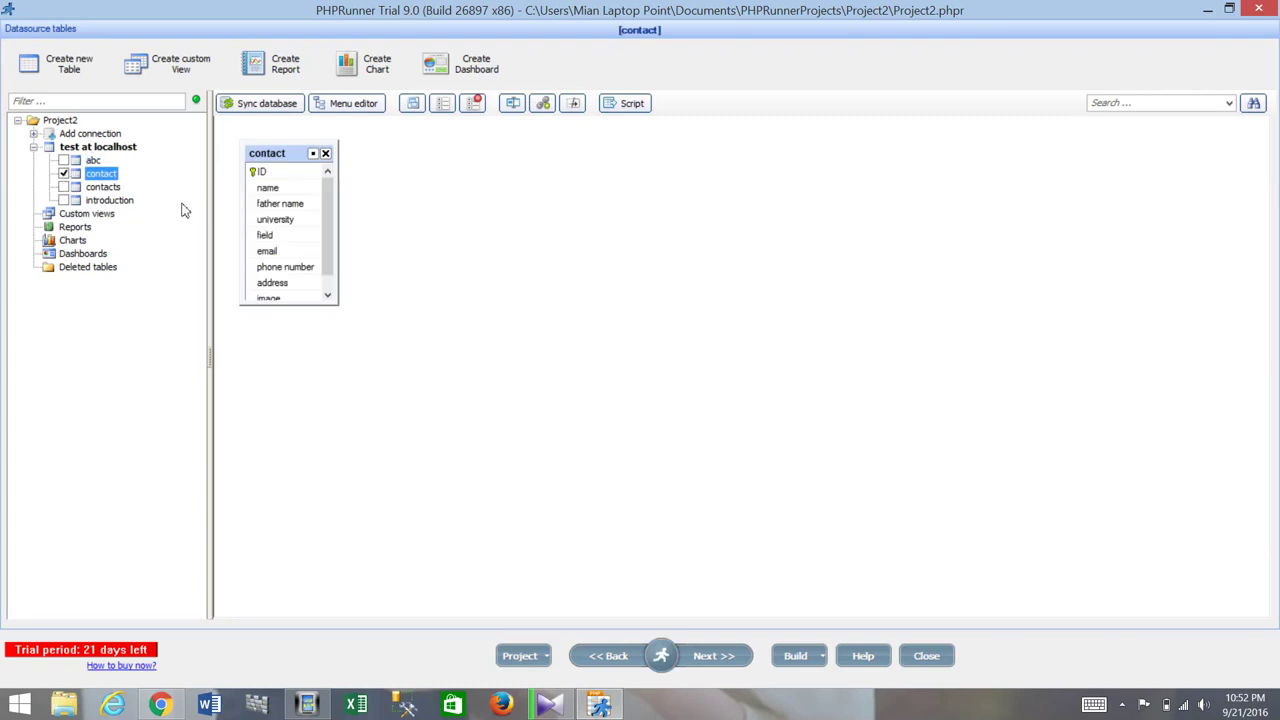
Start a new database table and name it abc.
left_click(63, 66)
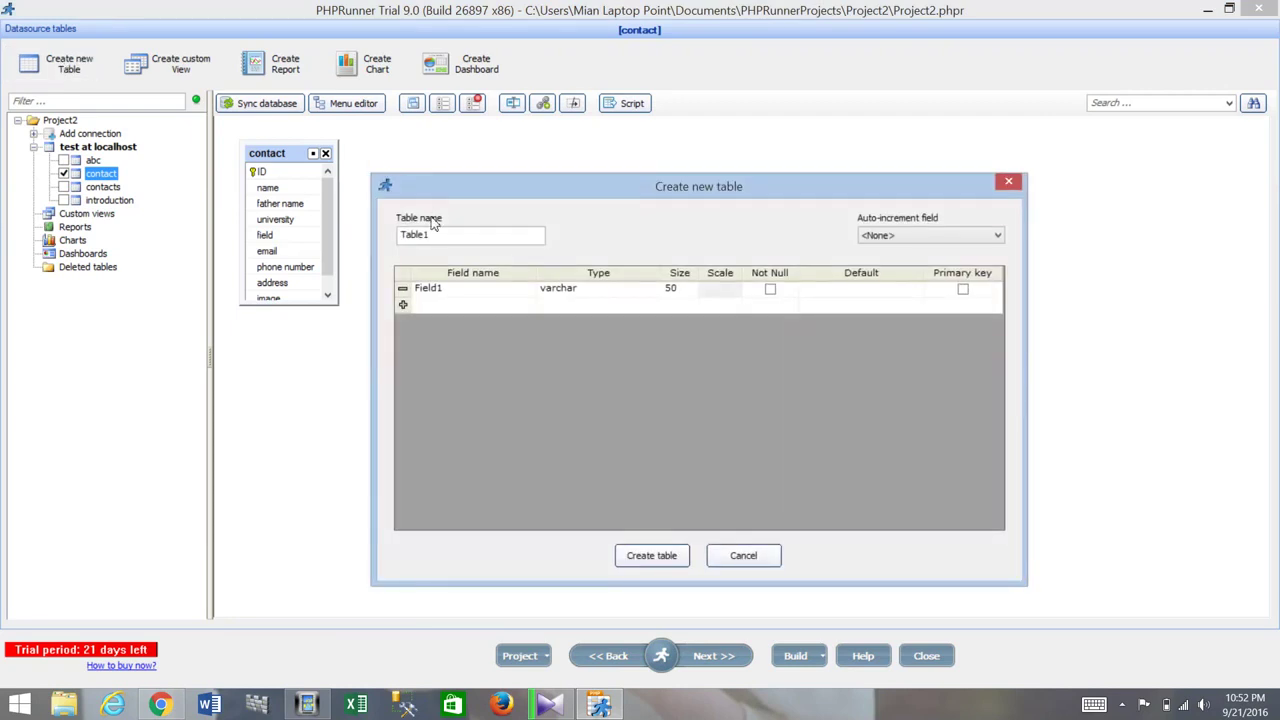
key("BackSpace")
key("BackSpace")
type("zuna")
key("BackSpace")
key("BackSpace")
key("BackSpace")
key("BackSpace")
key("BackSpace")
Define three fields for the new table: name, id and address.
left_click(475, 291)
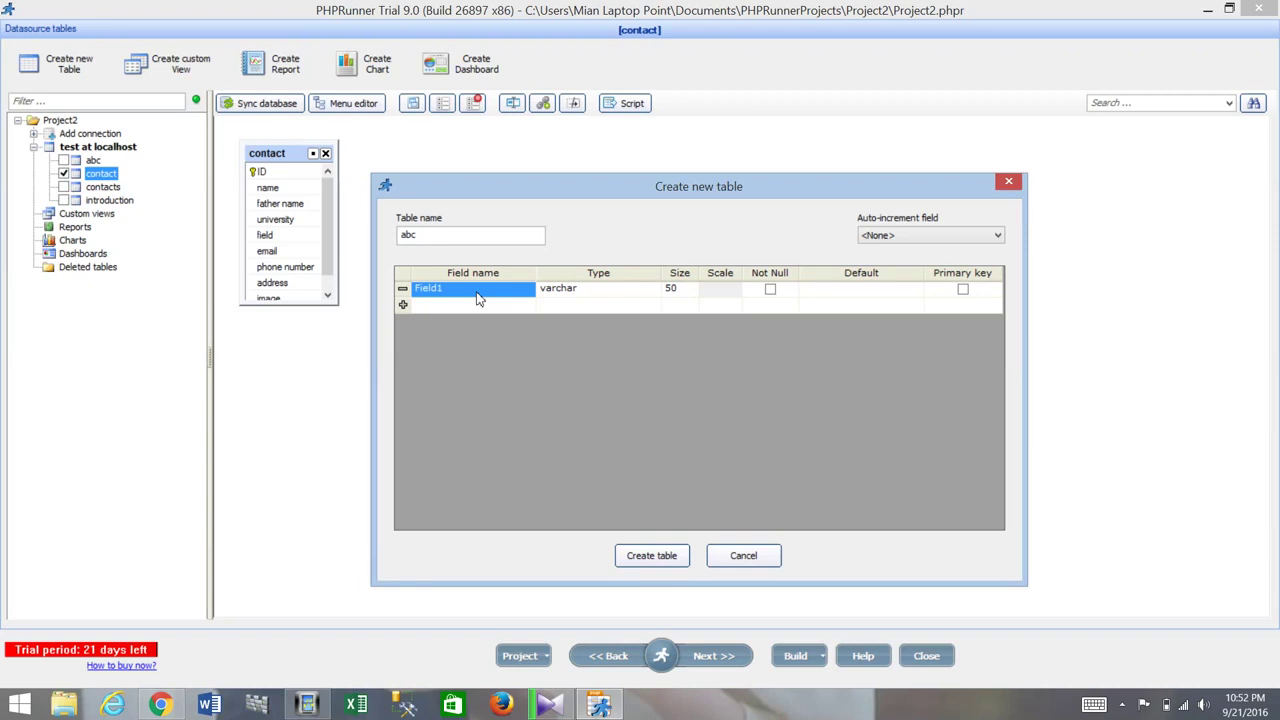
type("int")
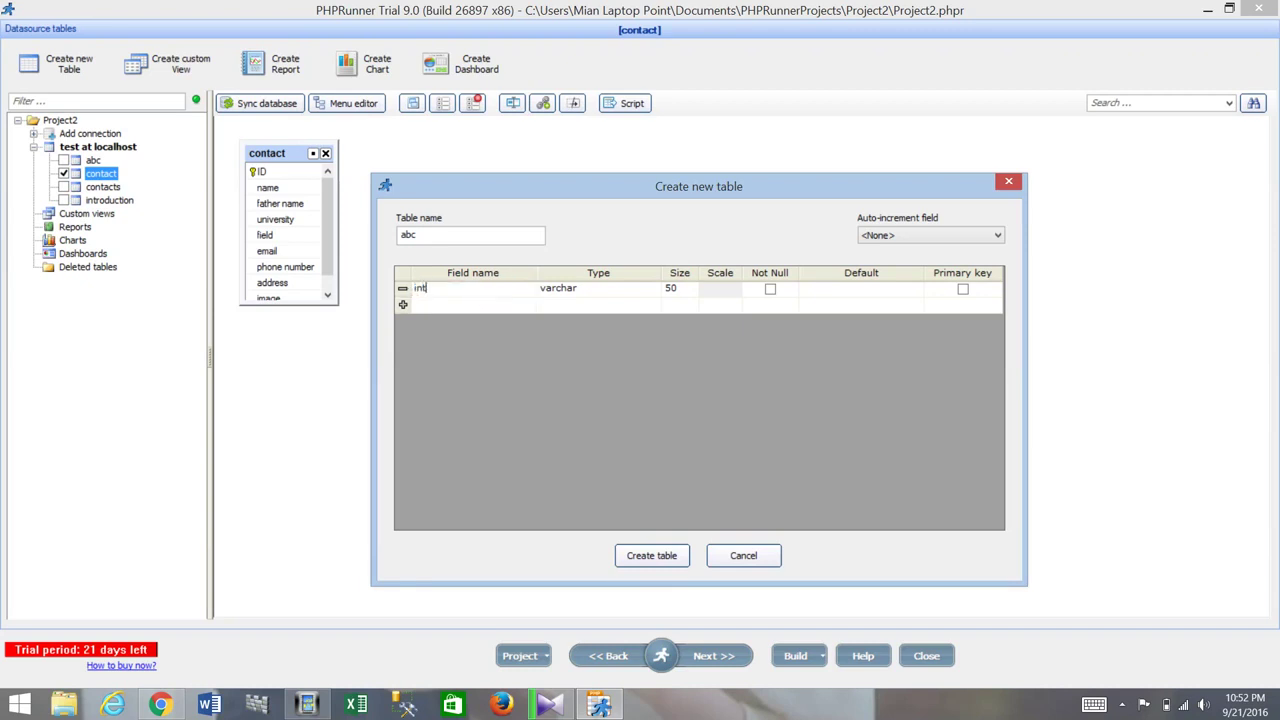
type("name")
left_click(477, 300)
key("Return")
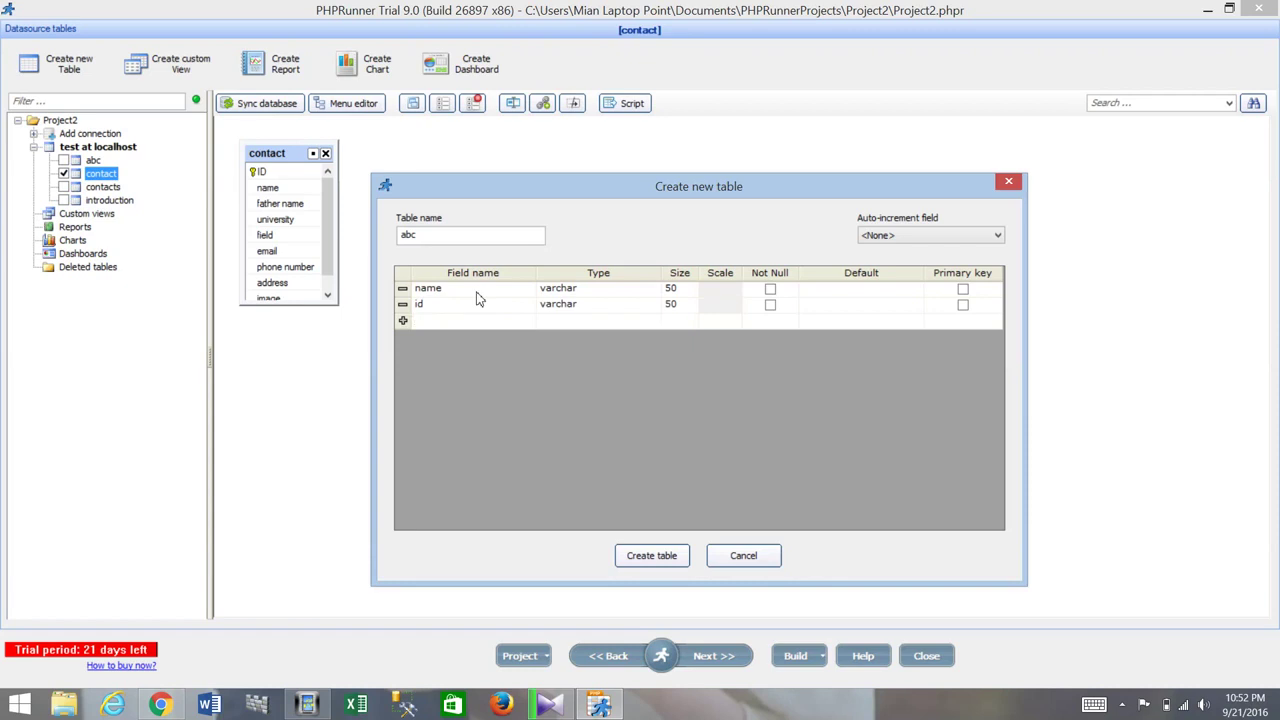
type("address")
key("Return")
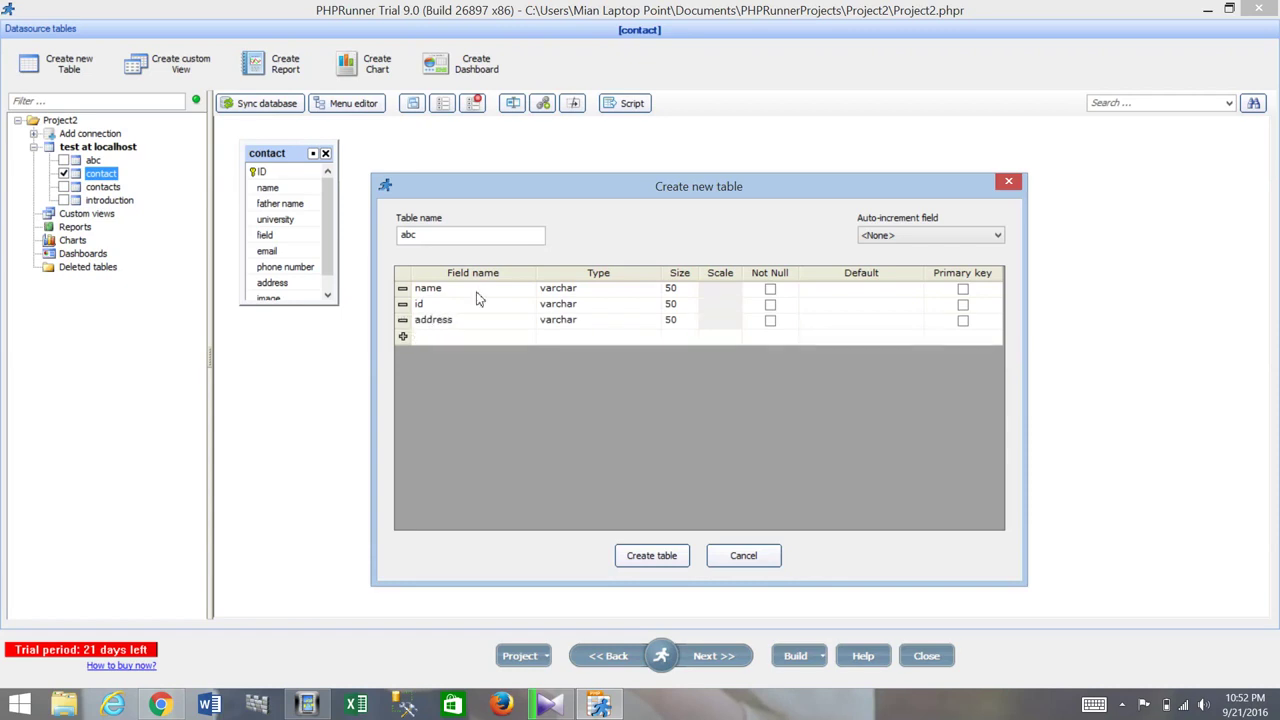
Change the new table's name to abcd and create the table.
left_click(659, 558)
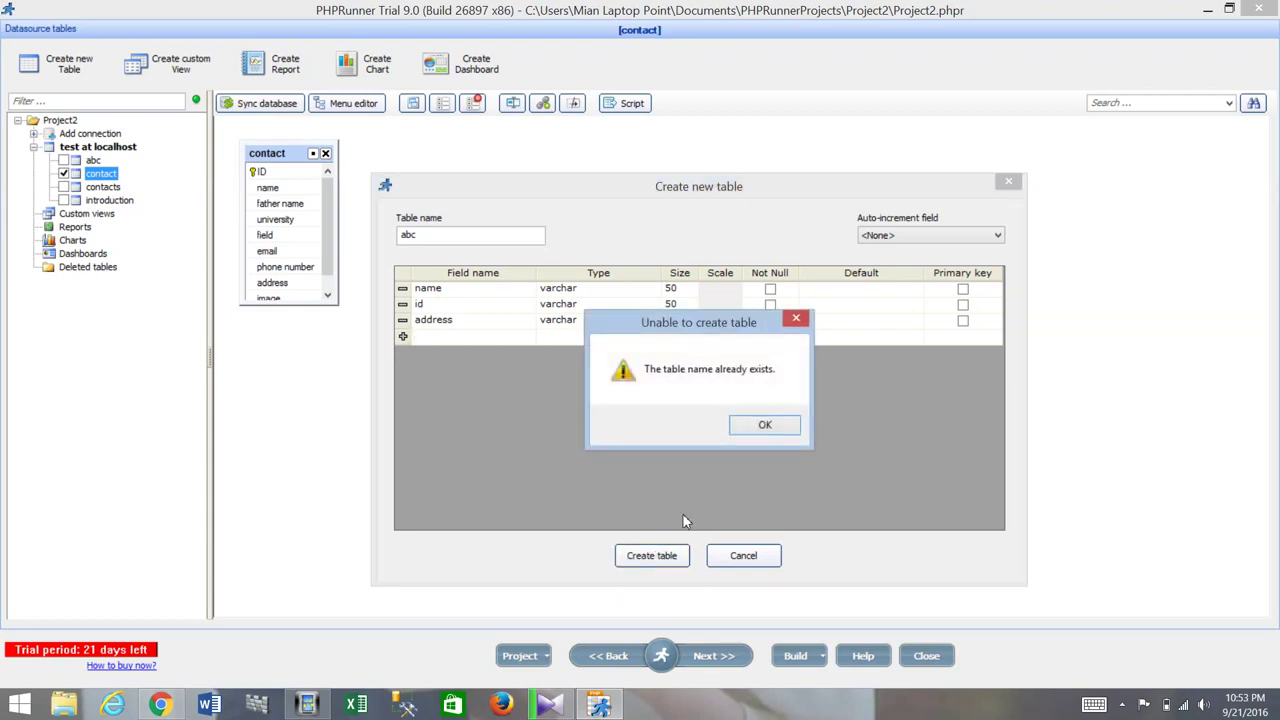
left_click(762, 425)
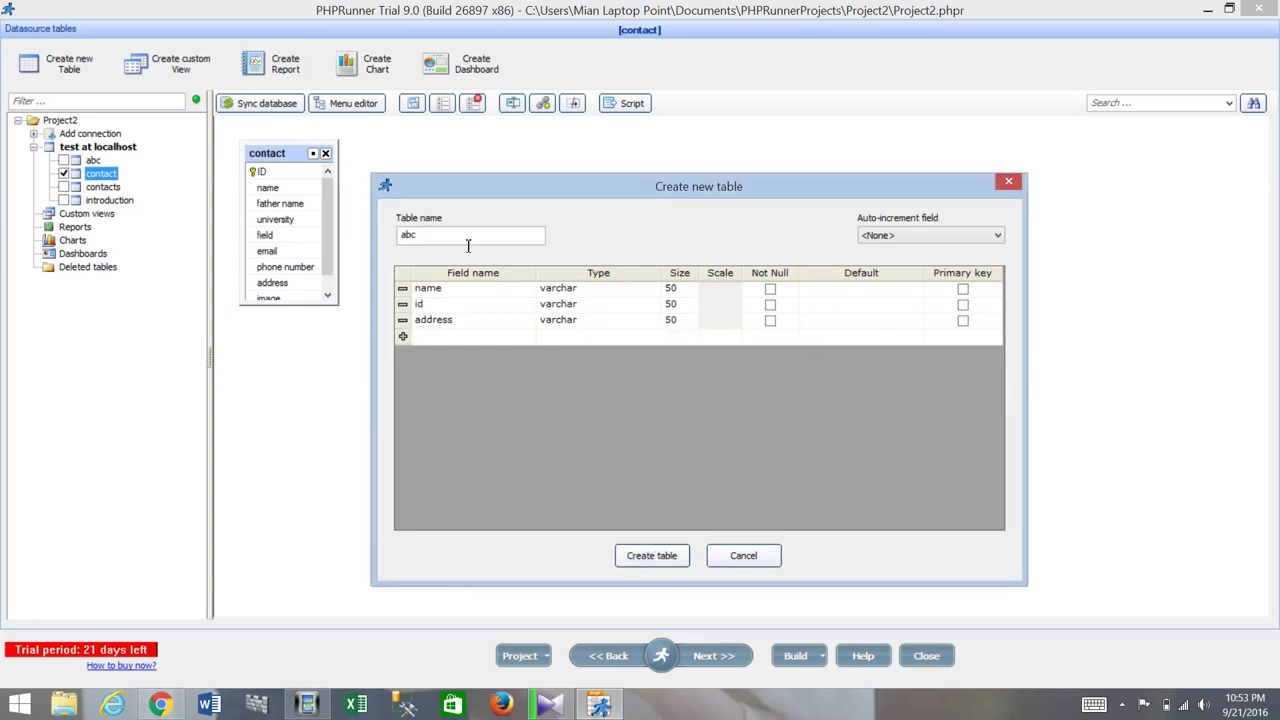
type("d")
left_click(682, 563)
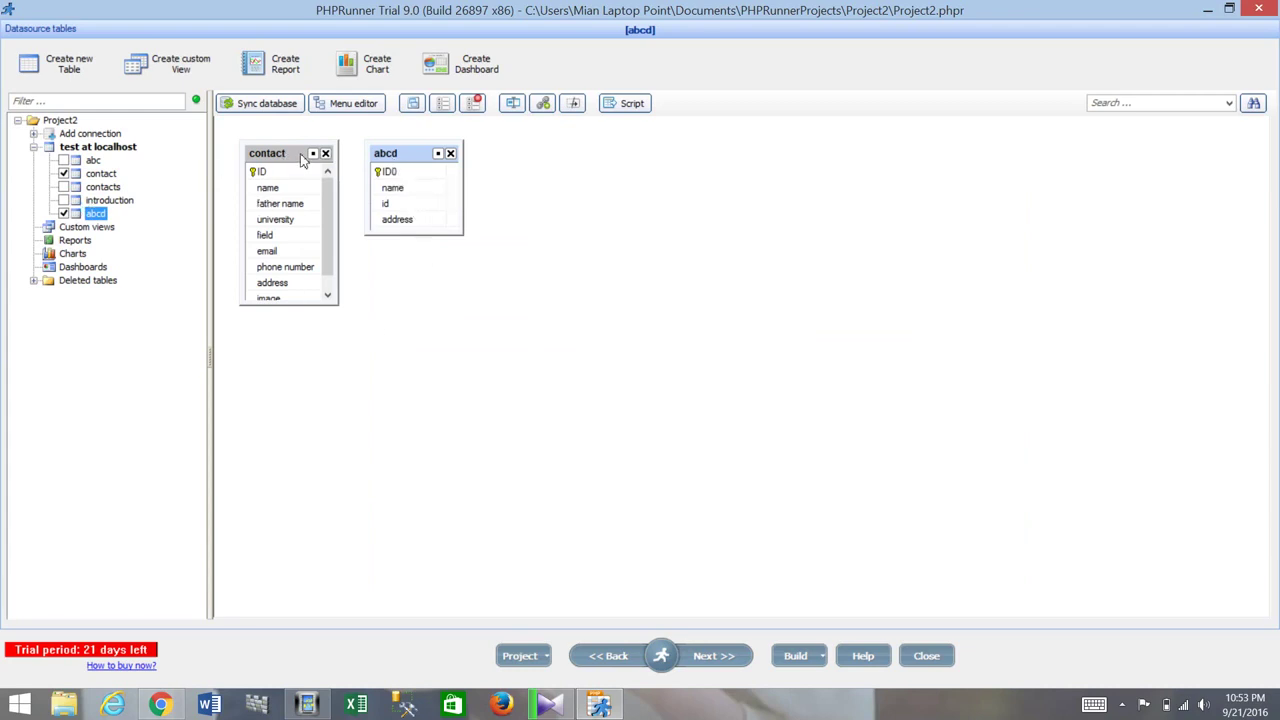
Include the introduction, contacts and abc tables in the project.
left_click(63, 200)
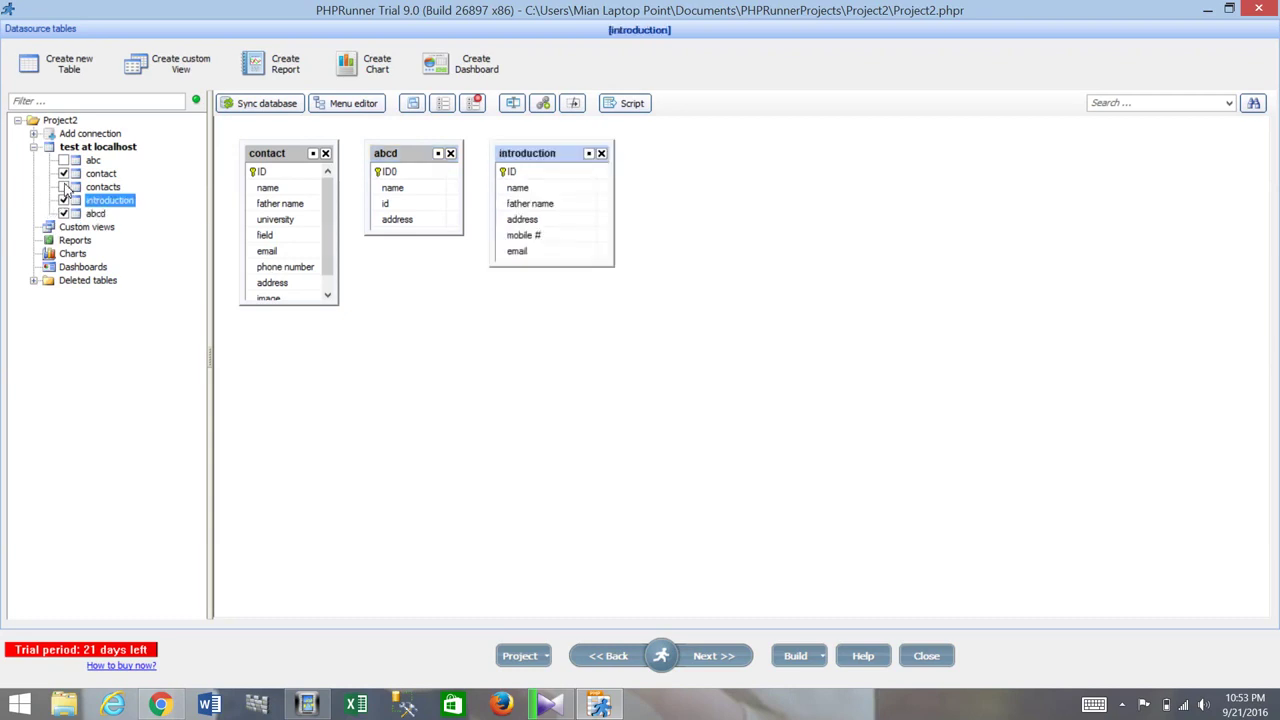
left_click(64, 187)
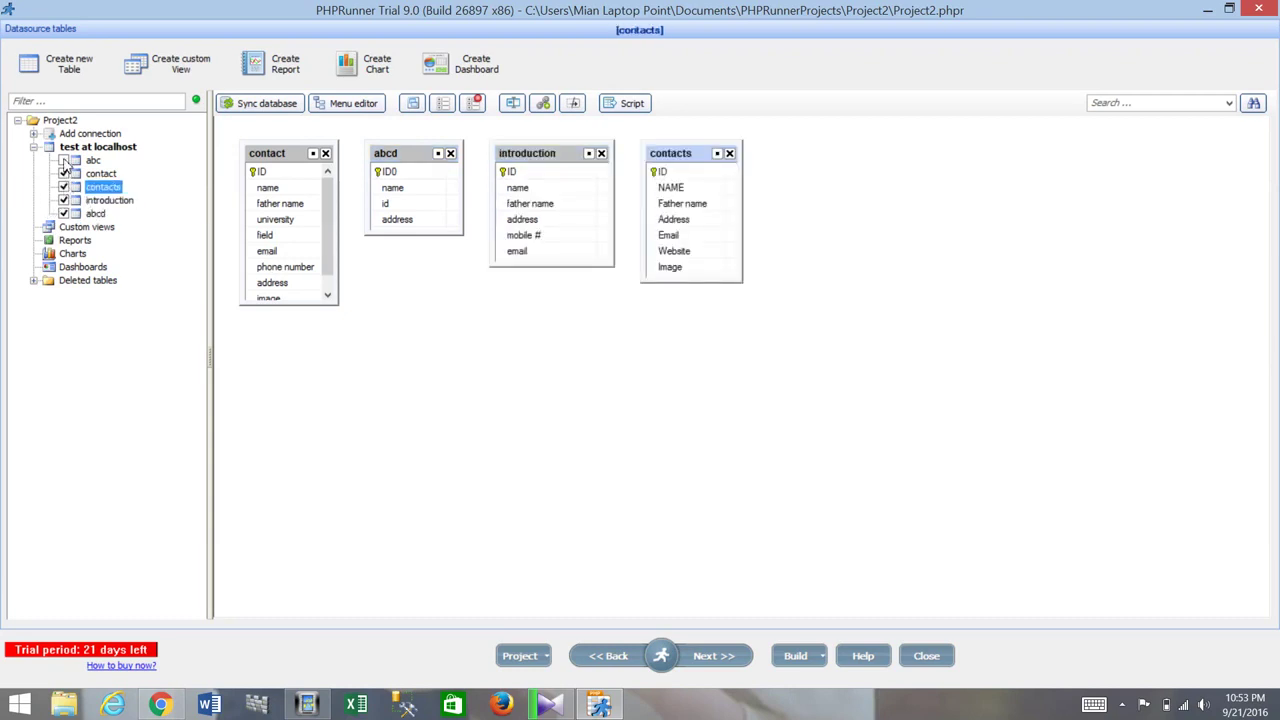
left_click(63, 161)
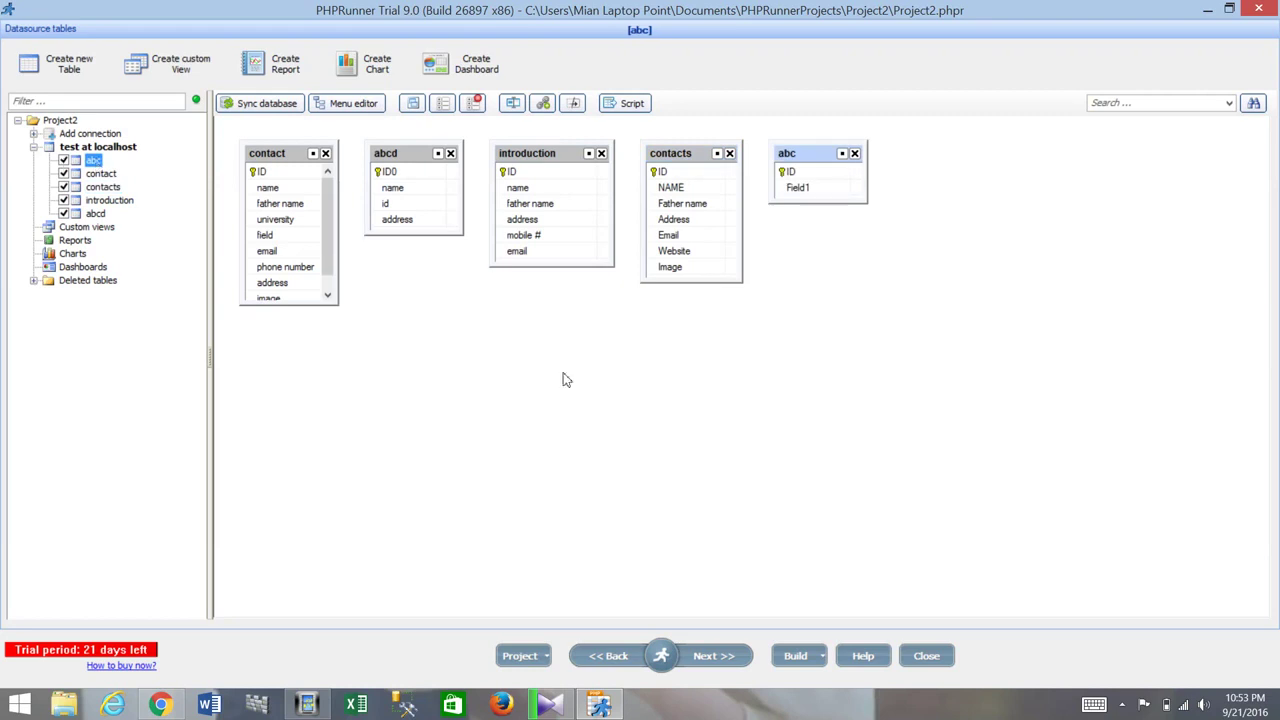
Accept the default query, page, field and miscellaneous settings and advance the wizard to the Security page.
left_click(731, 662)
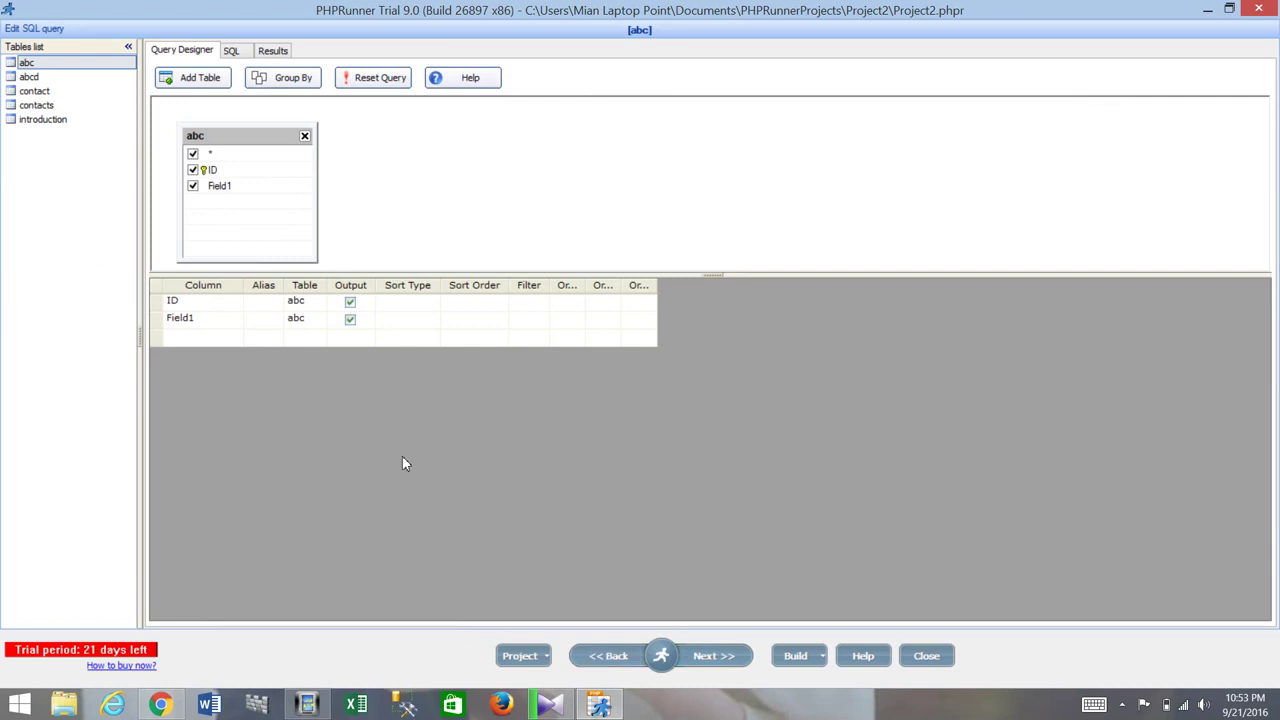
left_click(716, 655)
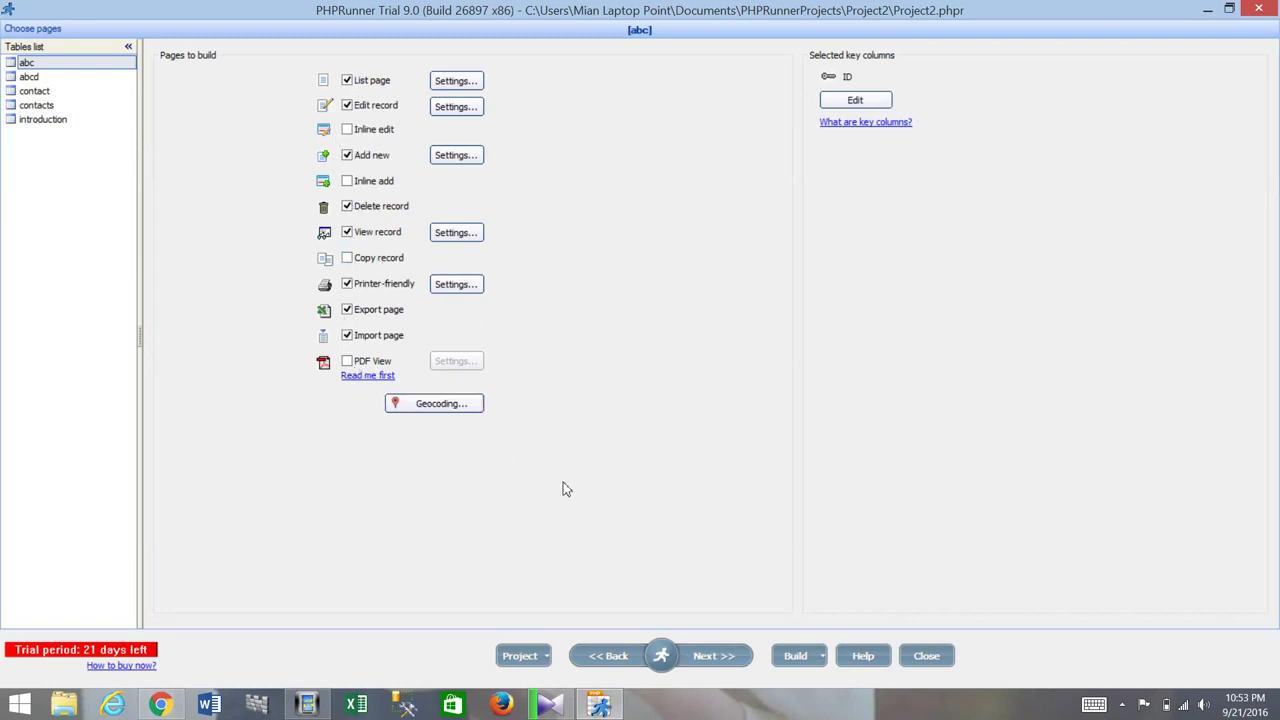
left_click(711, 655)
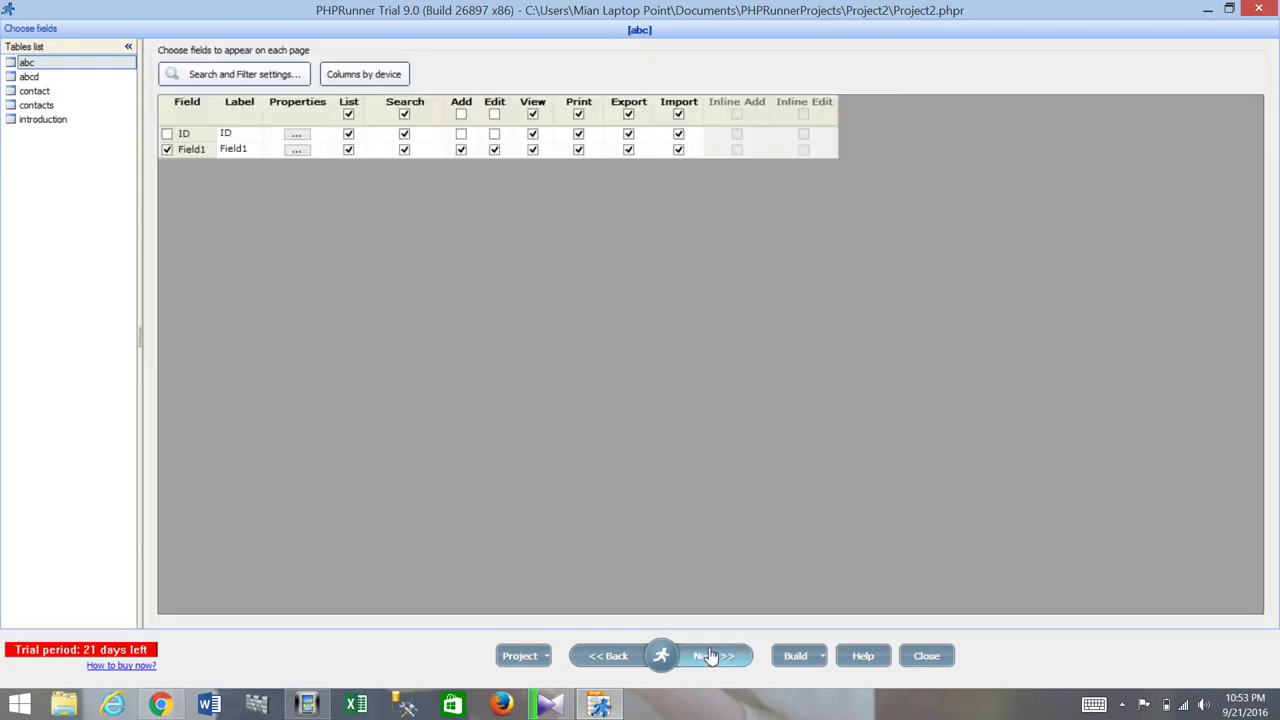
left_click(710, 655)
left_click(710, 655)
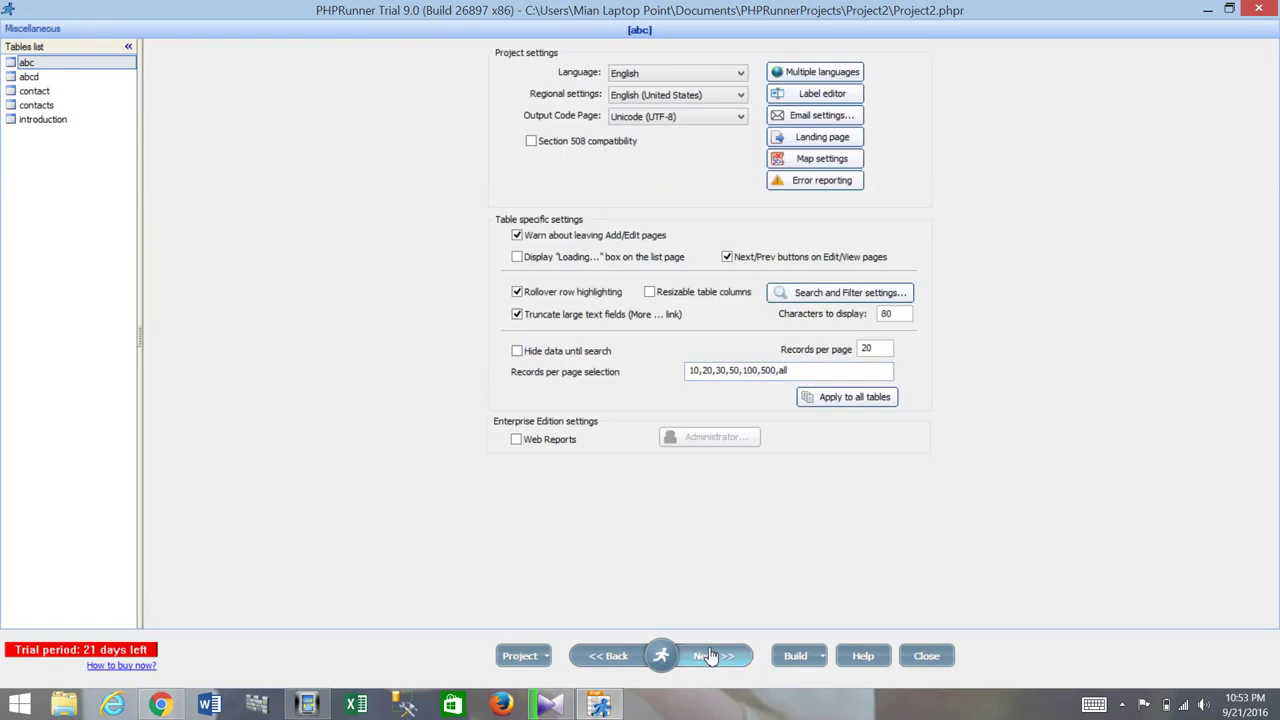
left_click(710, 655)
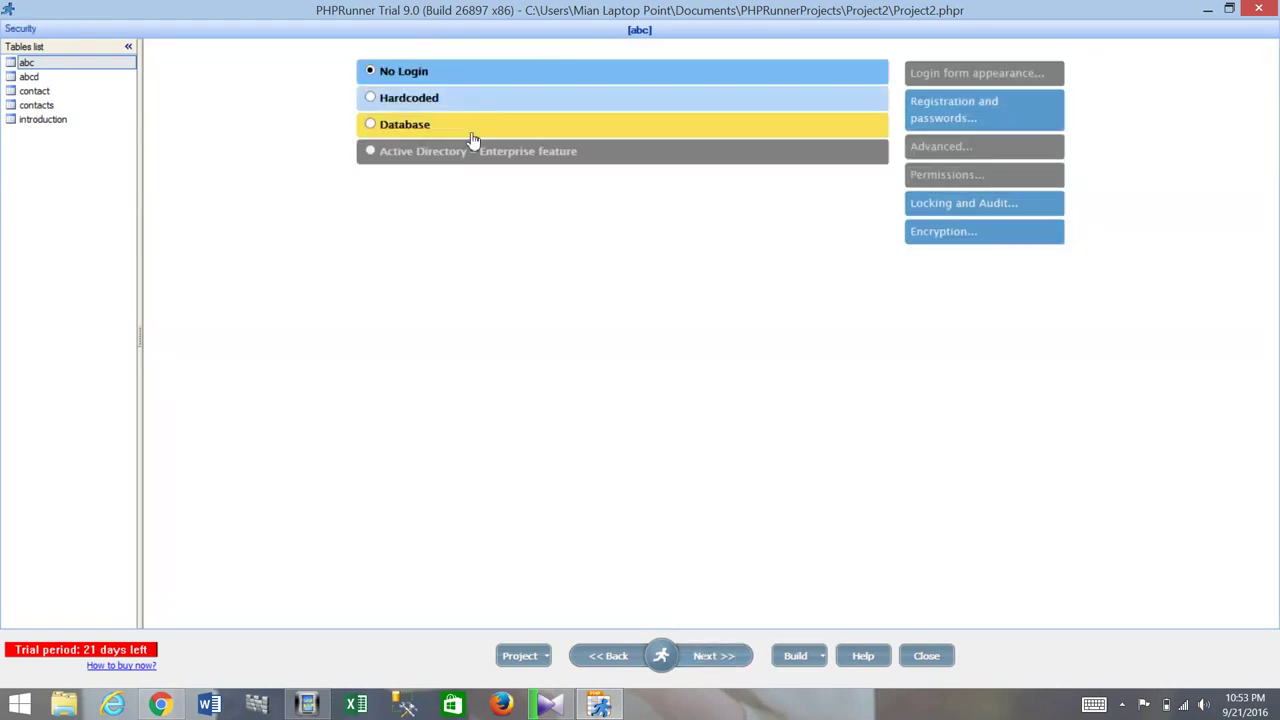
Protect the application with a hardcoded login, enter its username and password, and check the password by revealing it briefly.
left_click(452, 97)
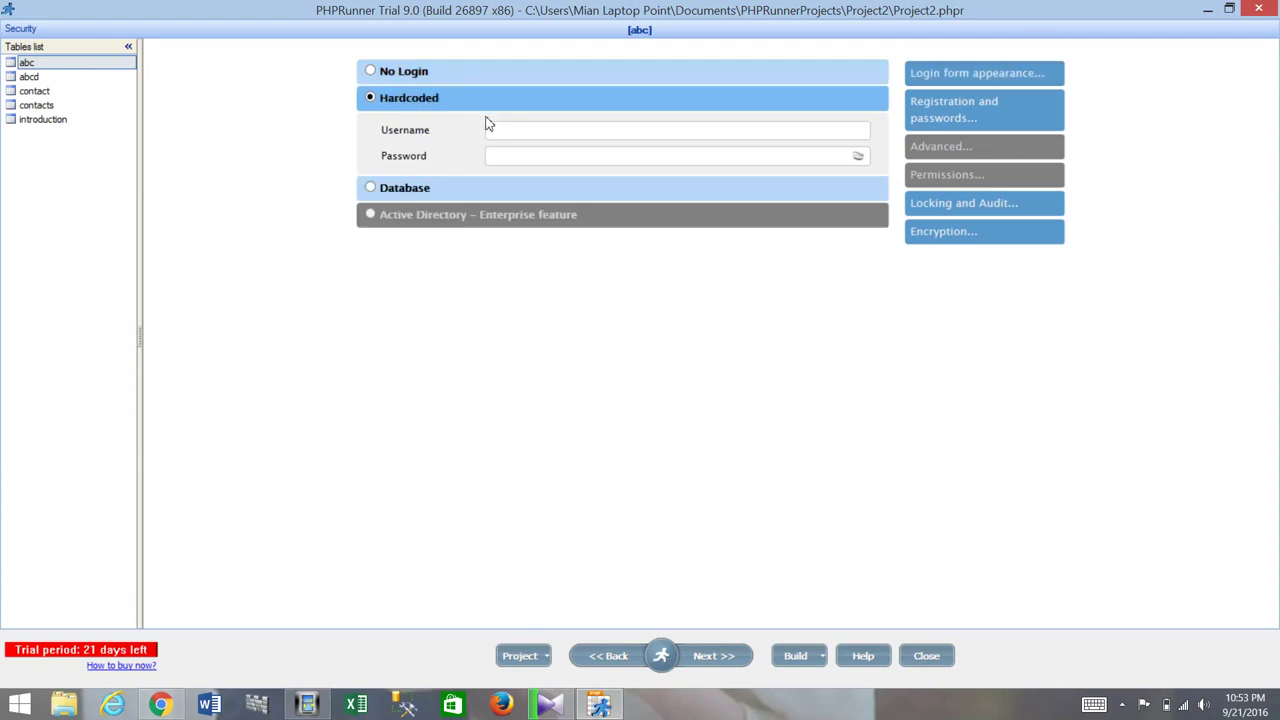
type("zunai")
key("BackSpace")
type("nai")
left_click(543, 160)
type("3")
left_click(858, 159)
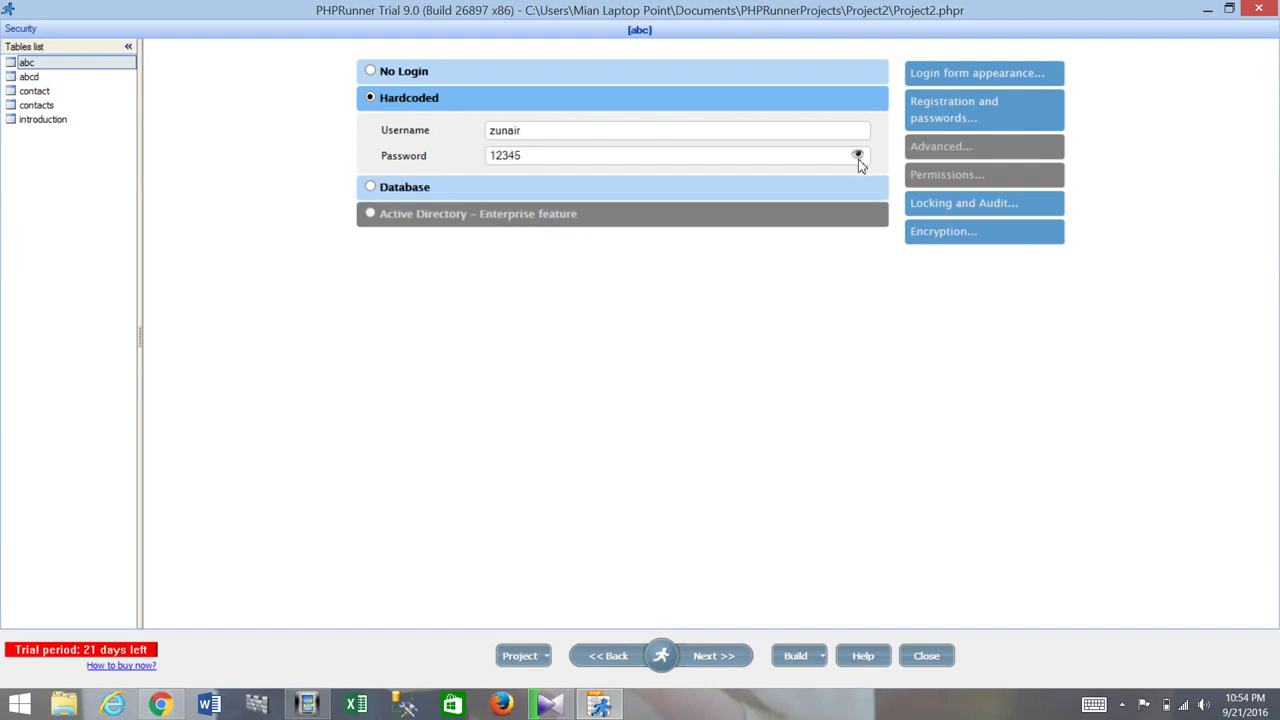
left_click(858, 159)
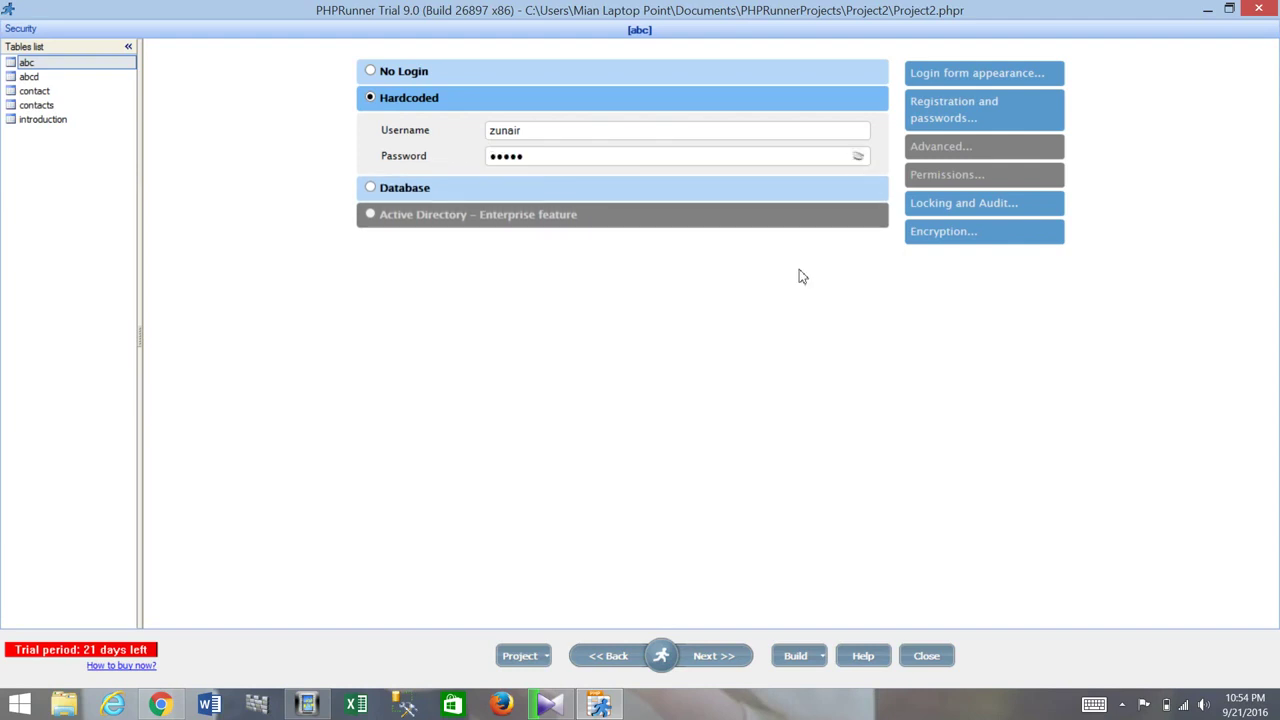
Advance to the Style Editor and set the project scheme to Manchester with the Purific style.
left_click(736, 666)
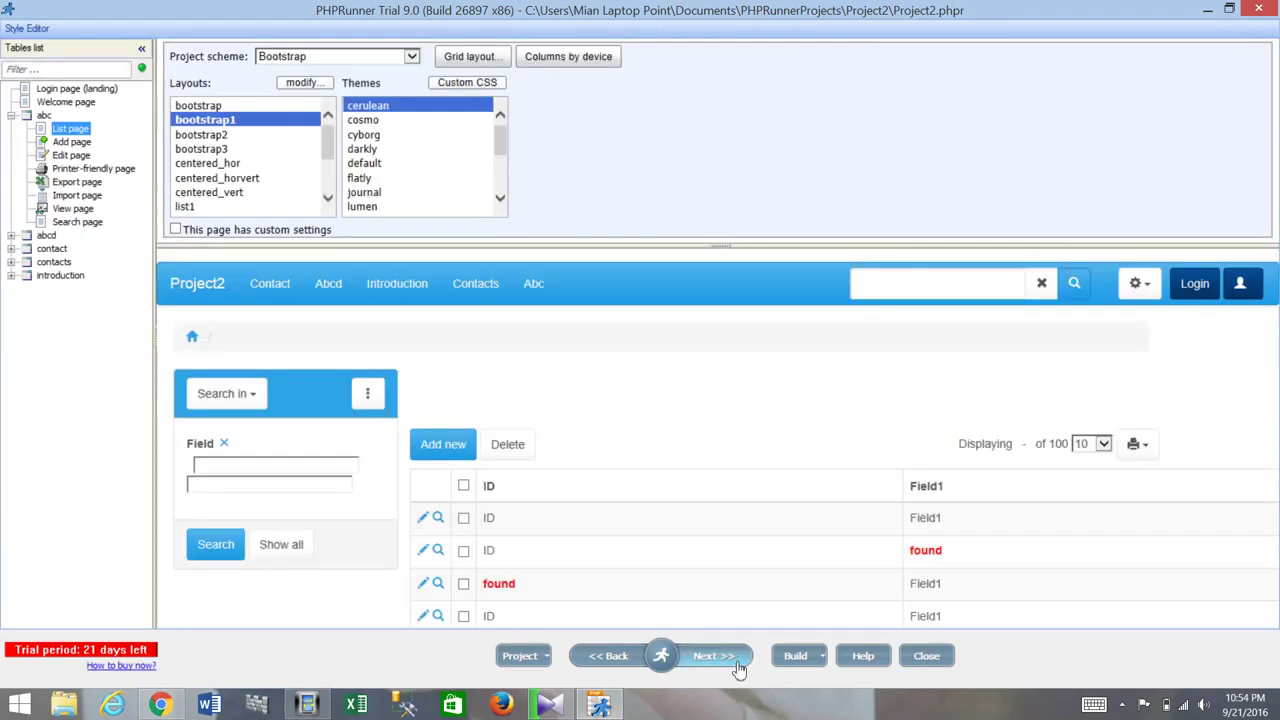
left_click(410, 57)
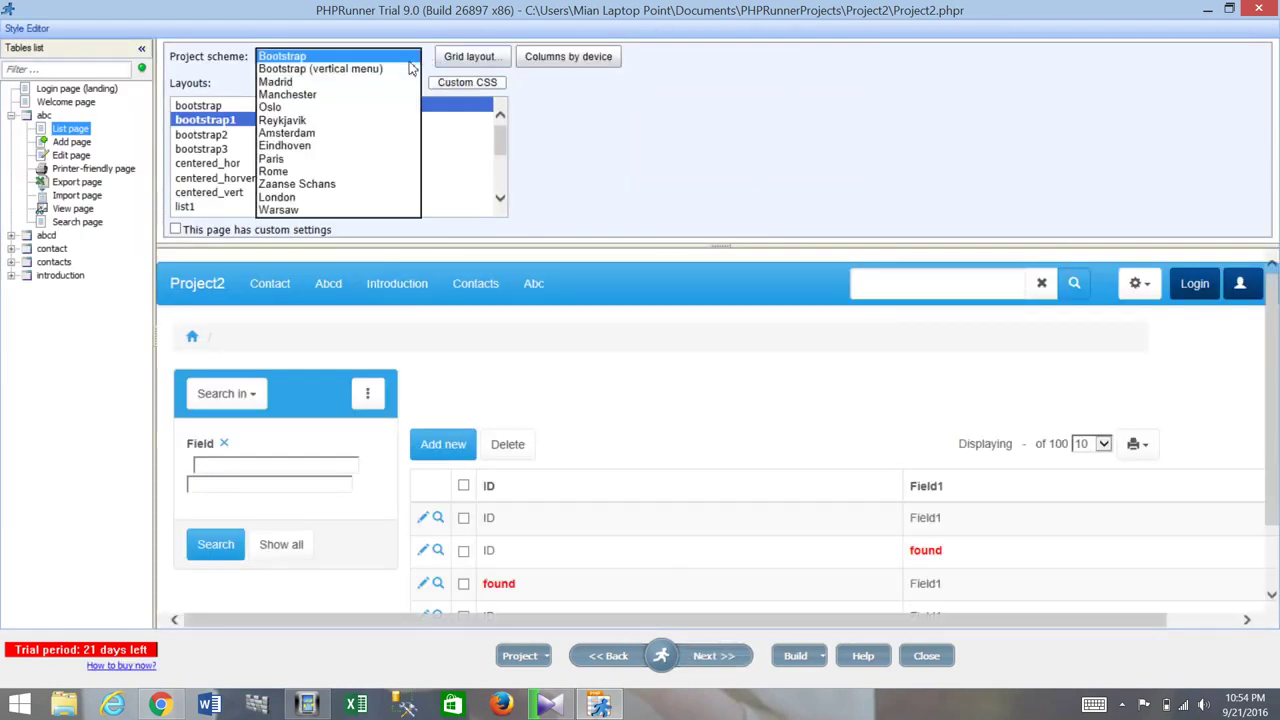
left_click(371, 95)
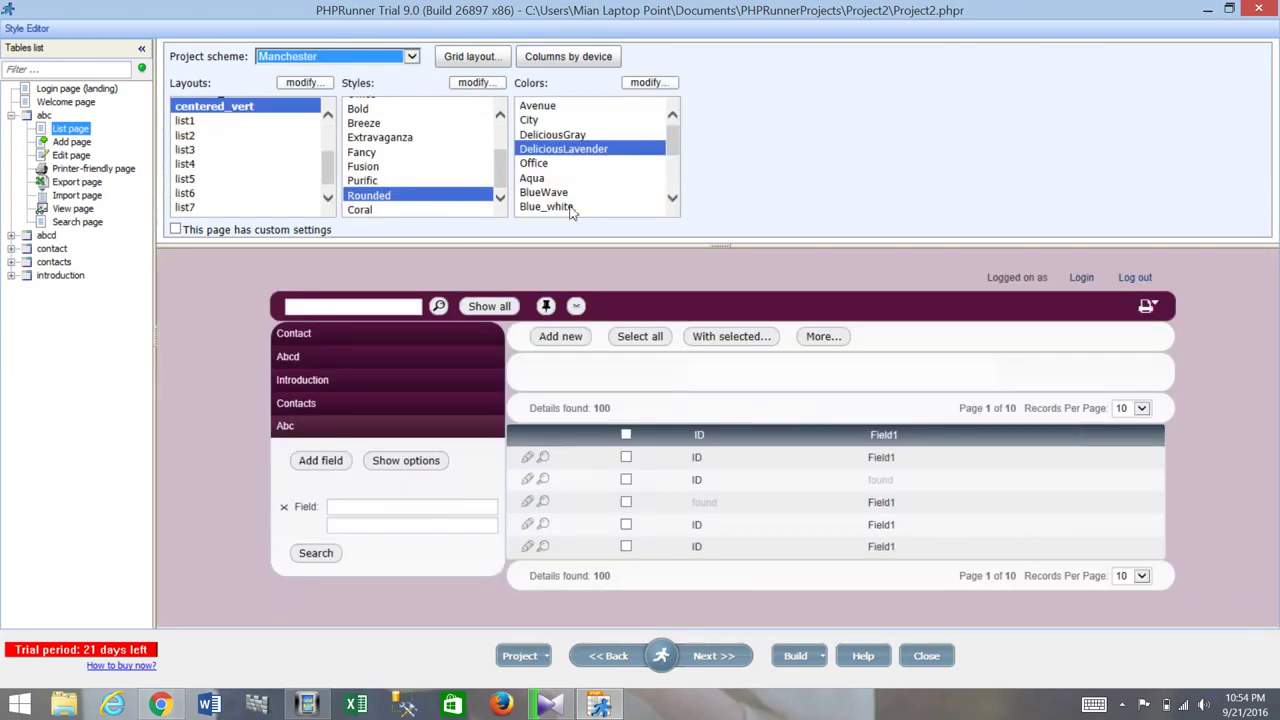
left_click(385, 179)
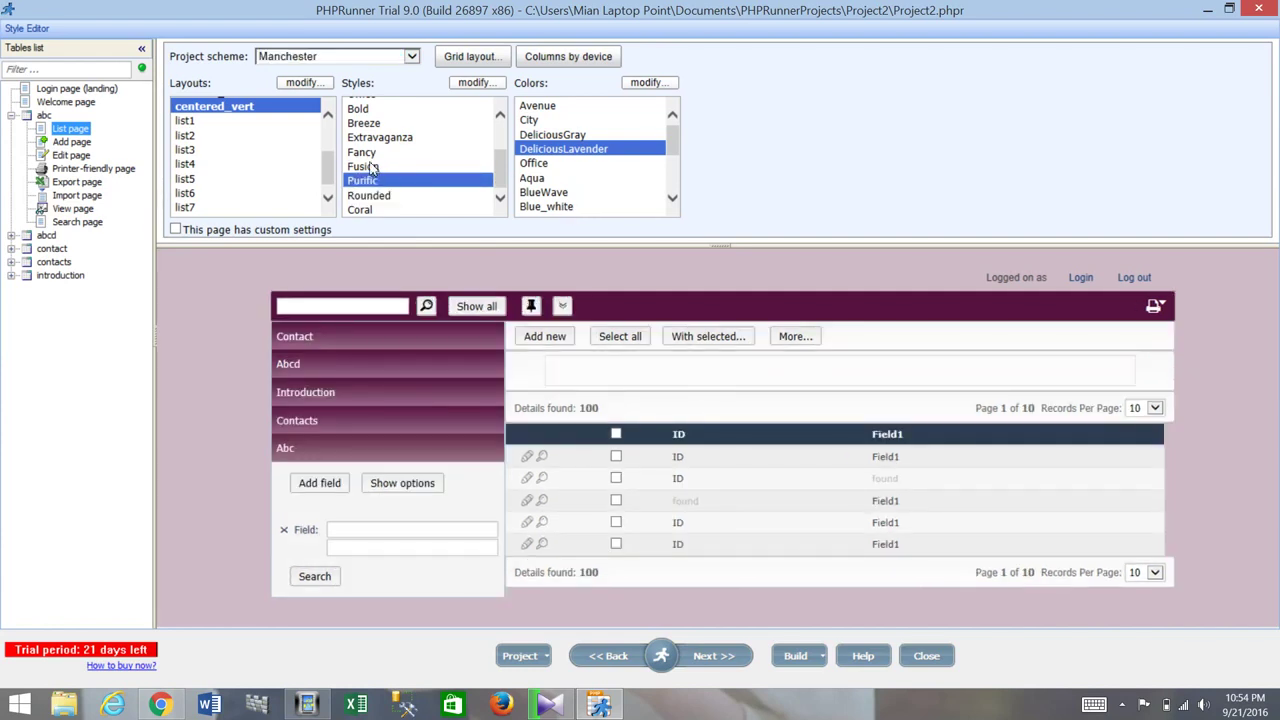
Preview the Aqua, Green and Fire color schemes for the list page and settle on Blue_white.
left_click(535, 180)
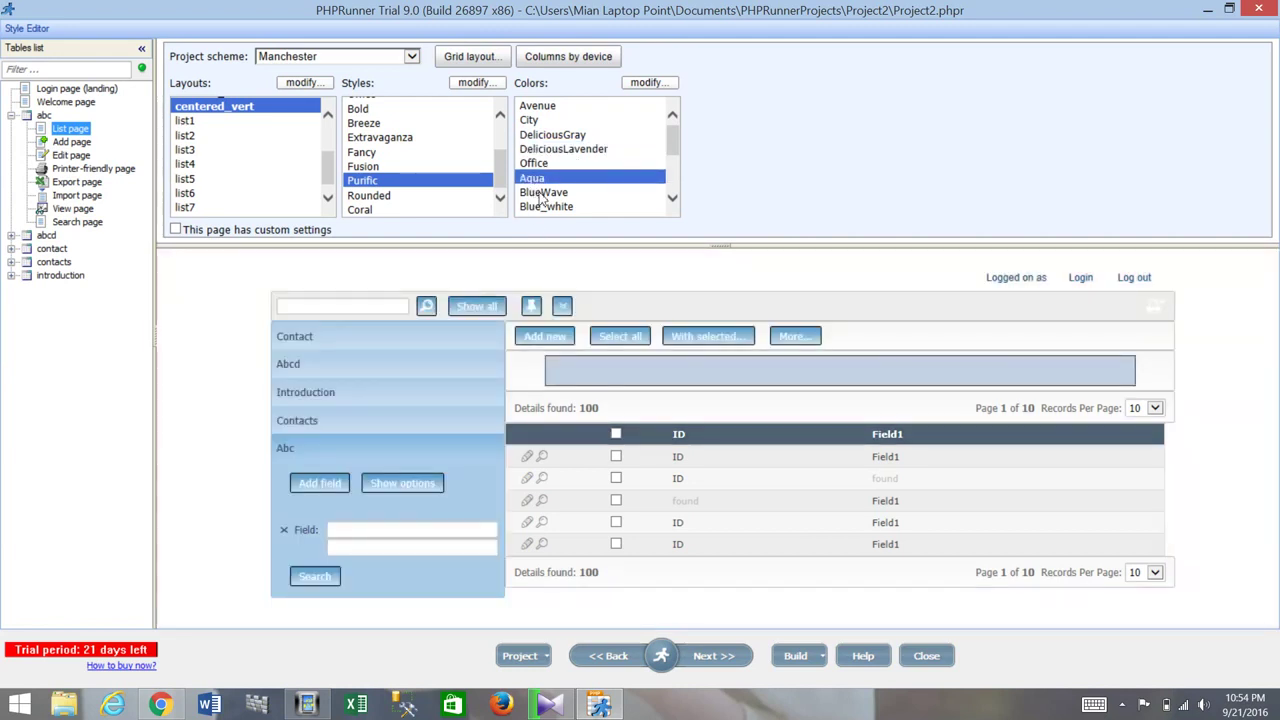
left_click(541, 206)
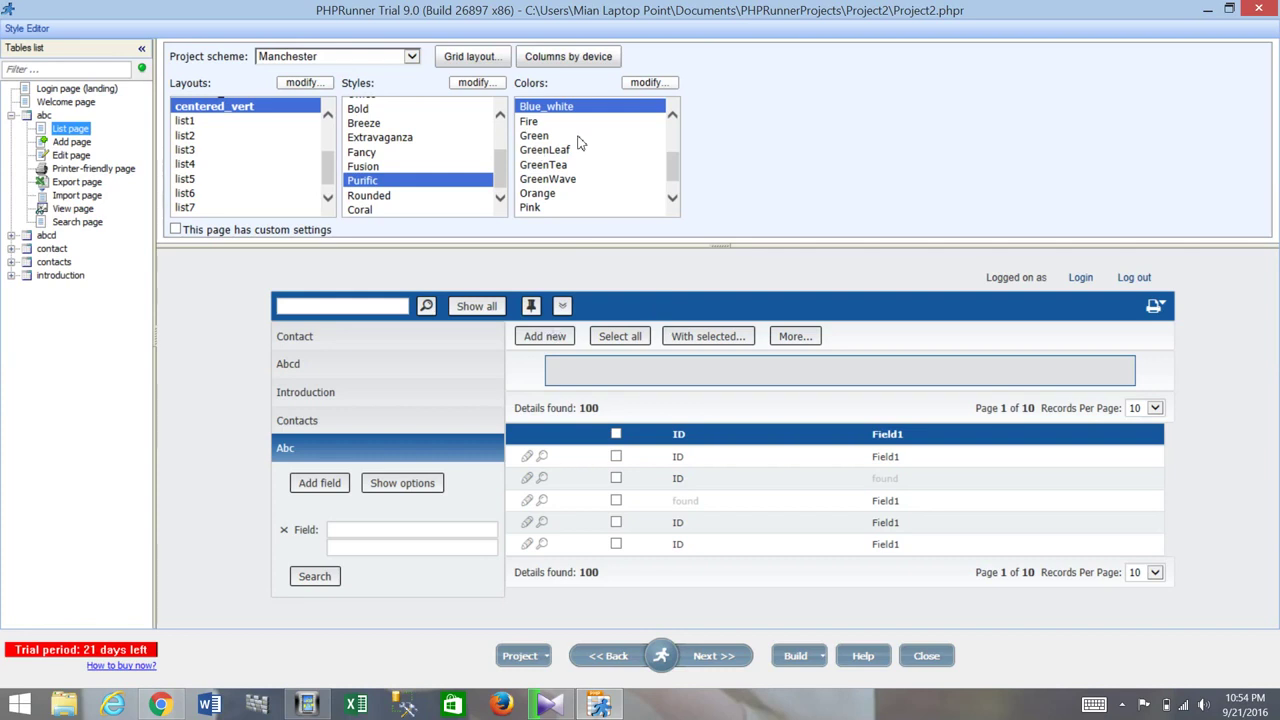
left_click(526, 137)
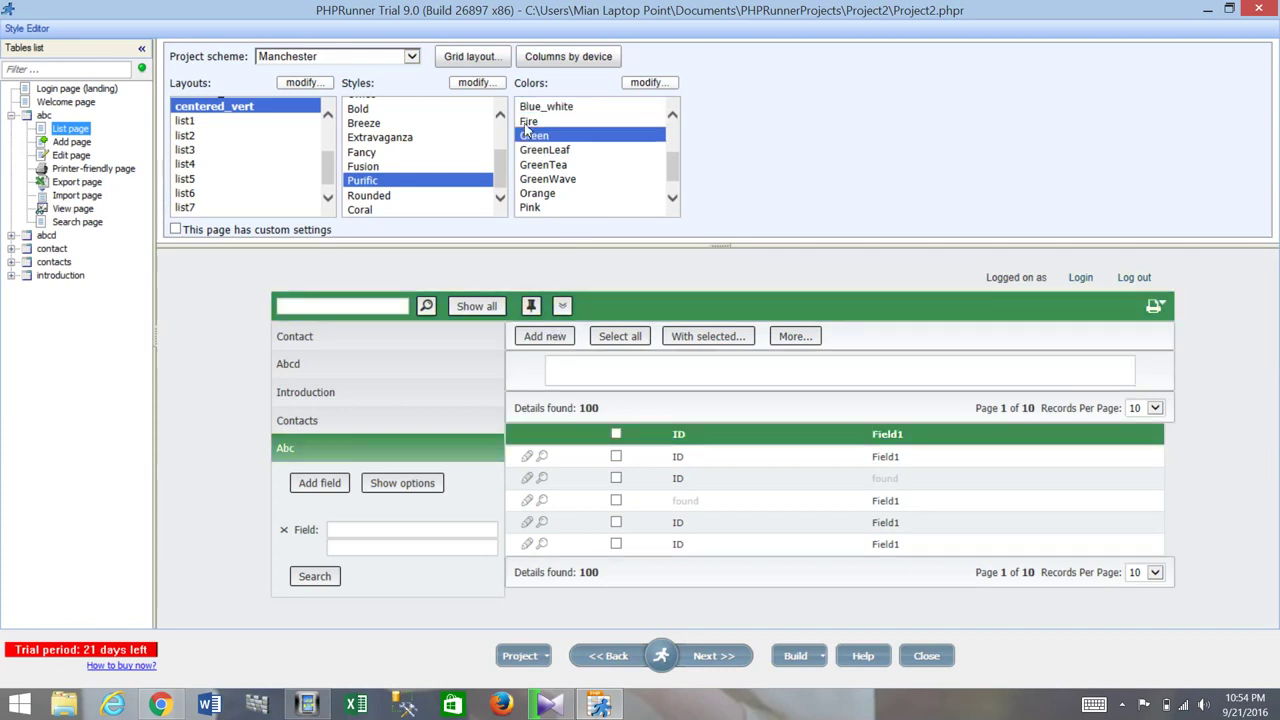
left_click(527, 123)
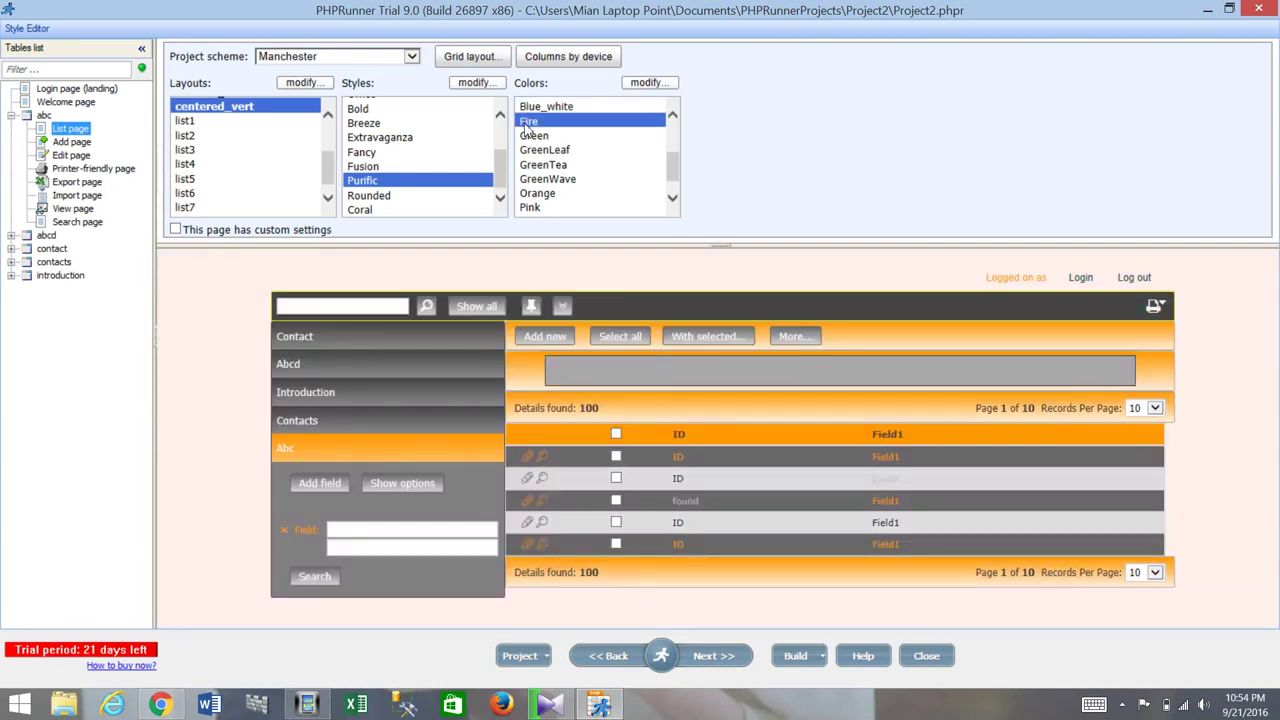
left_click(539, 108)
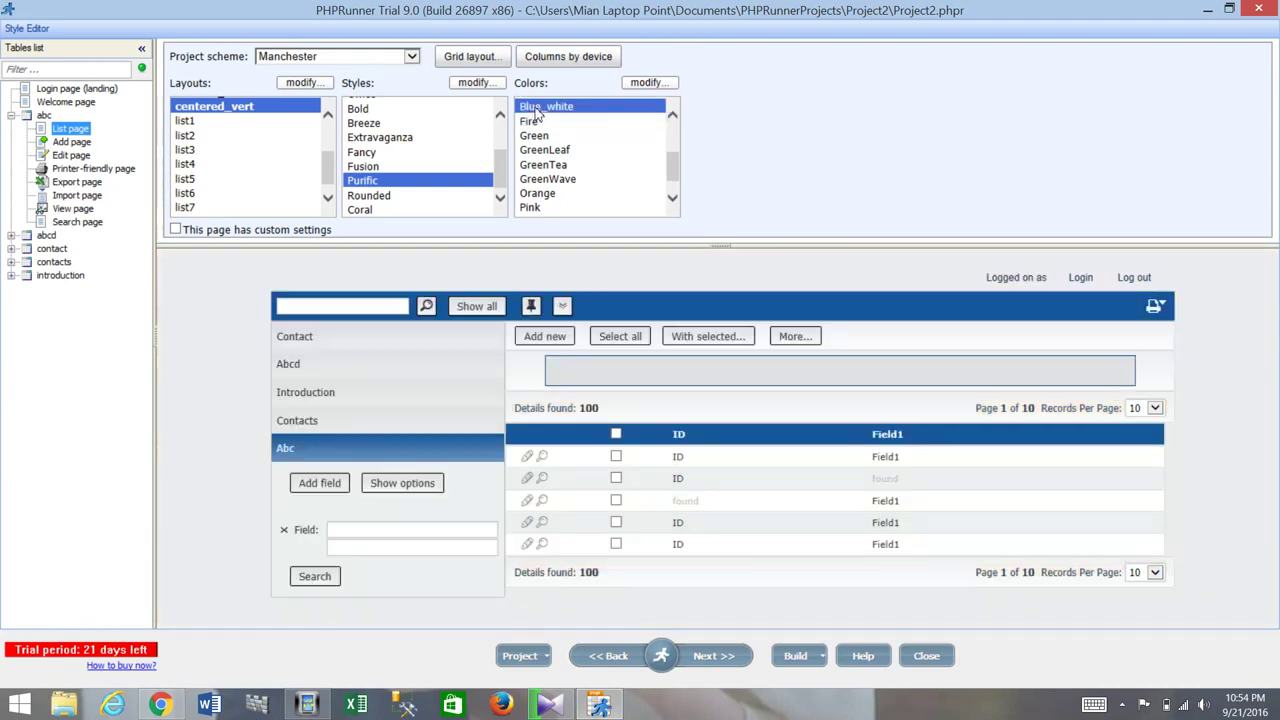
Accept the default Visual Editor and Events settings, build the project, and view the generated site in the browser.
left_click(729, 655)
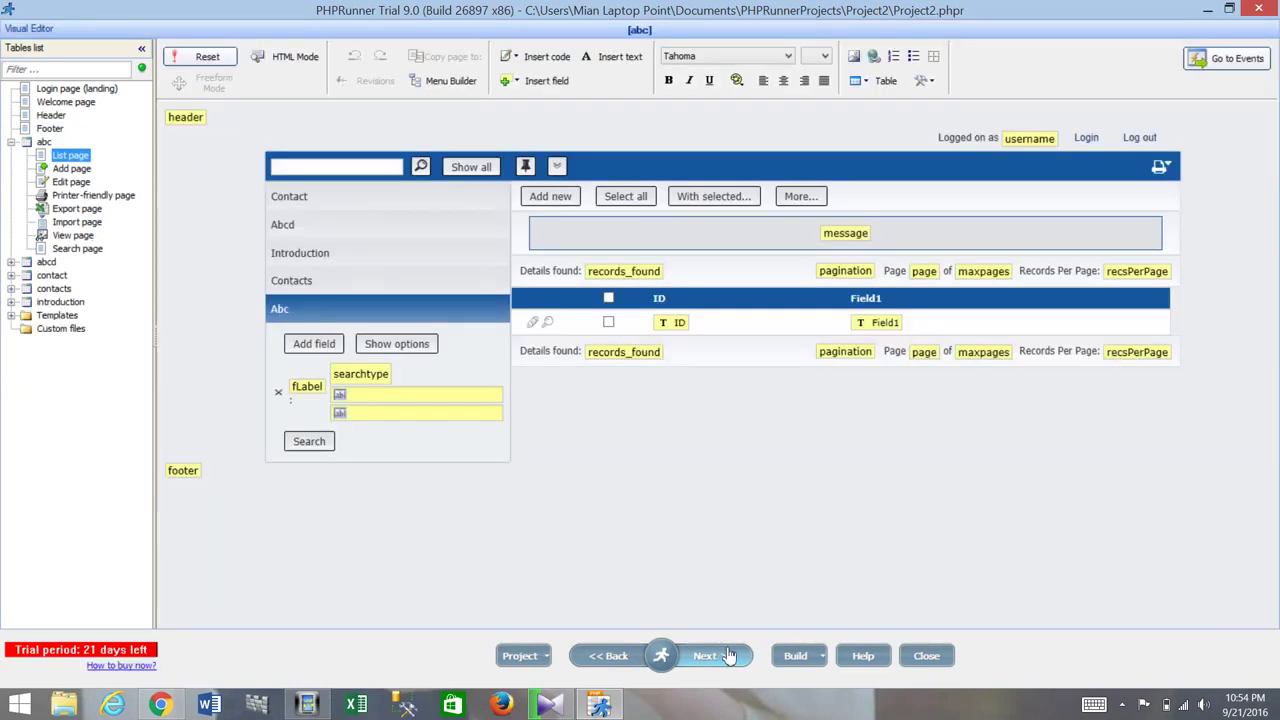
left_click(729, 655)
left_click(729, 655)
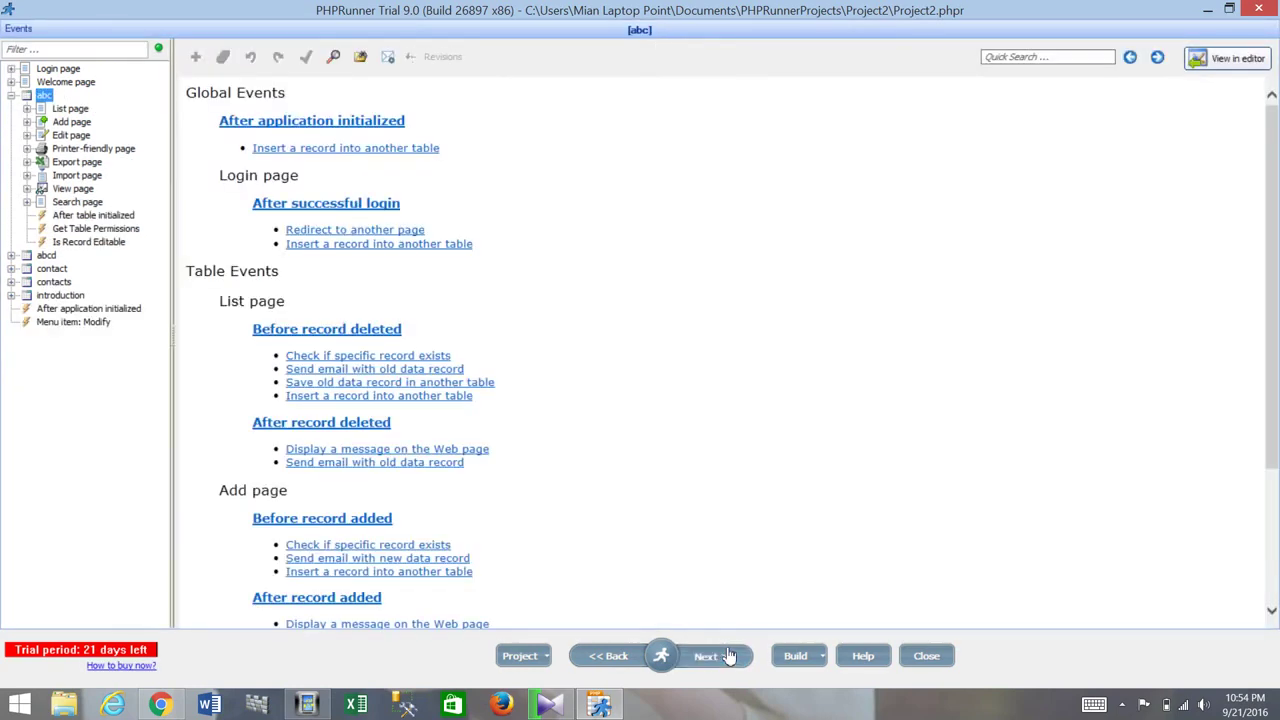
left_click(729, 655)
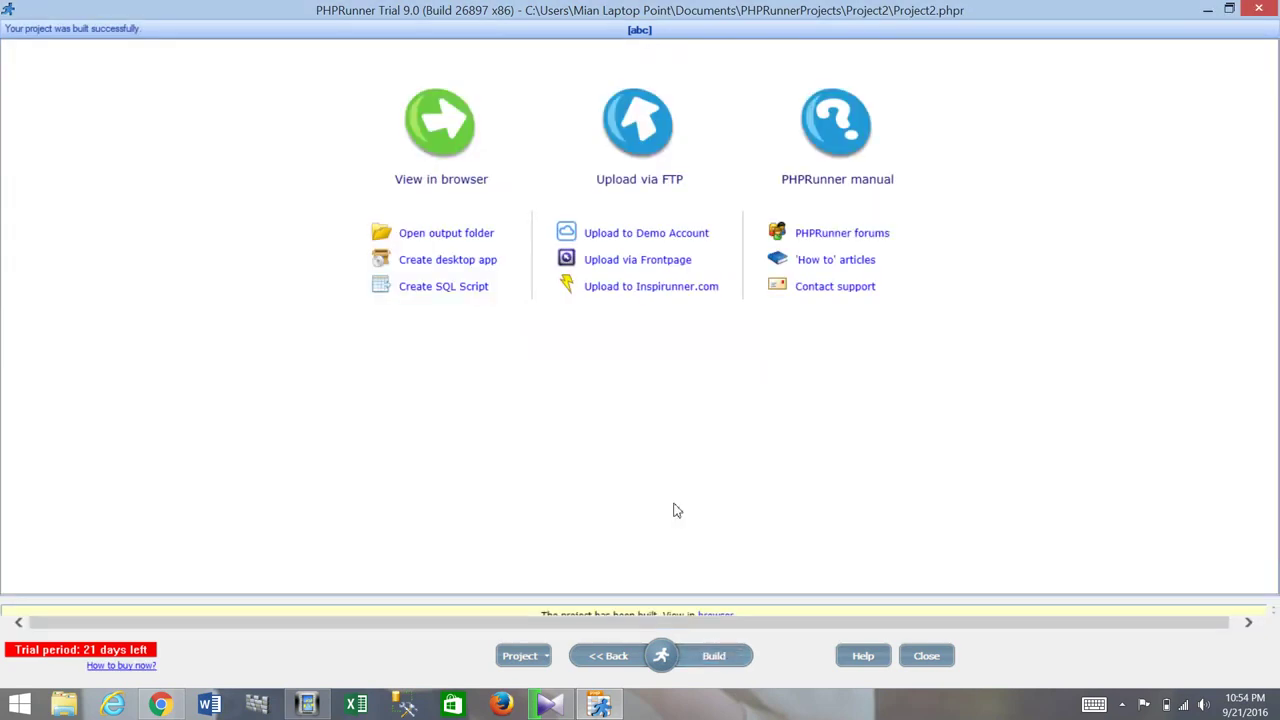
left_click(442, 160)
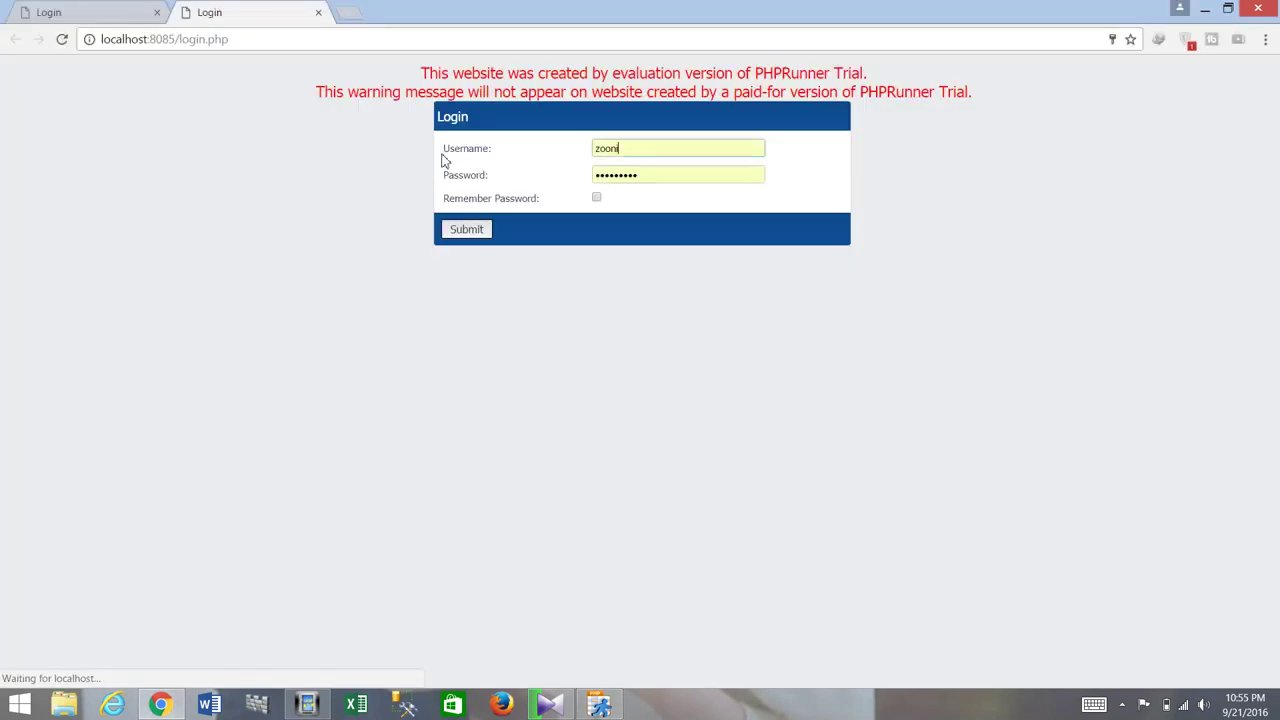
Replace the prefilled username on the site's login page with the hardcoded login's username.
left_click(636, 157)
key("BackSpace")
key("BackSpace")
key("BackSpace")
key("BackSpace")
key("BackSpace")
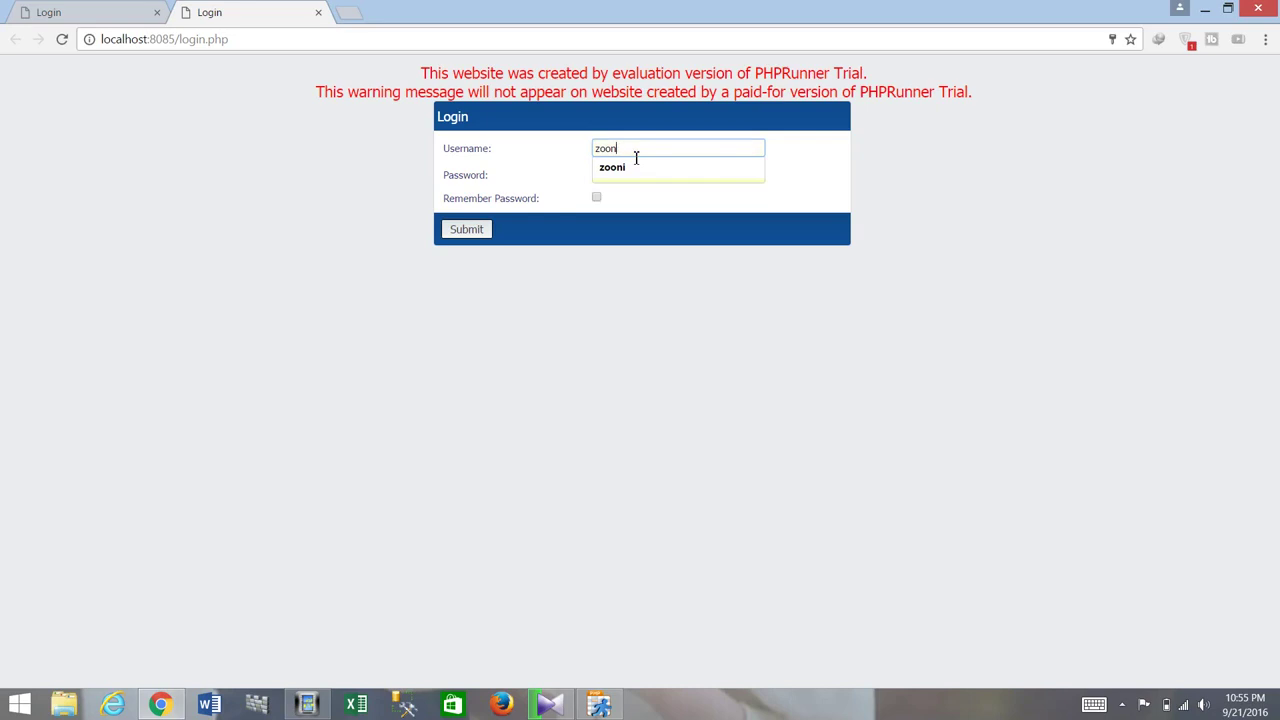
type("zunair")
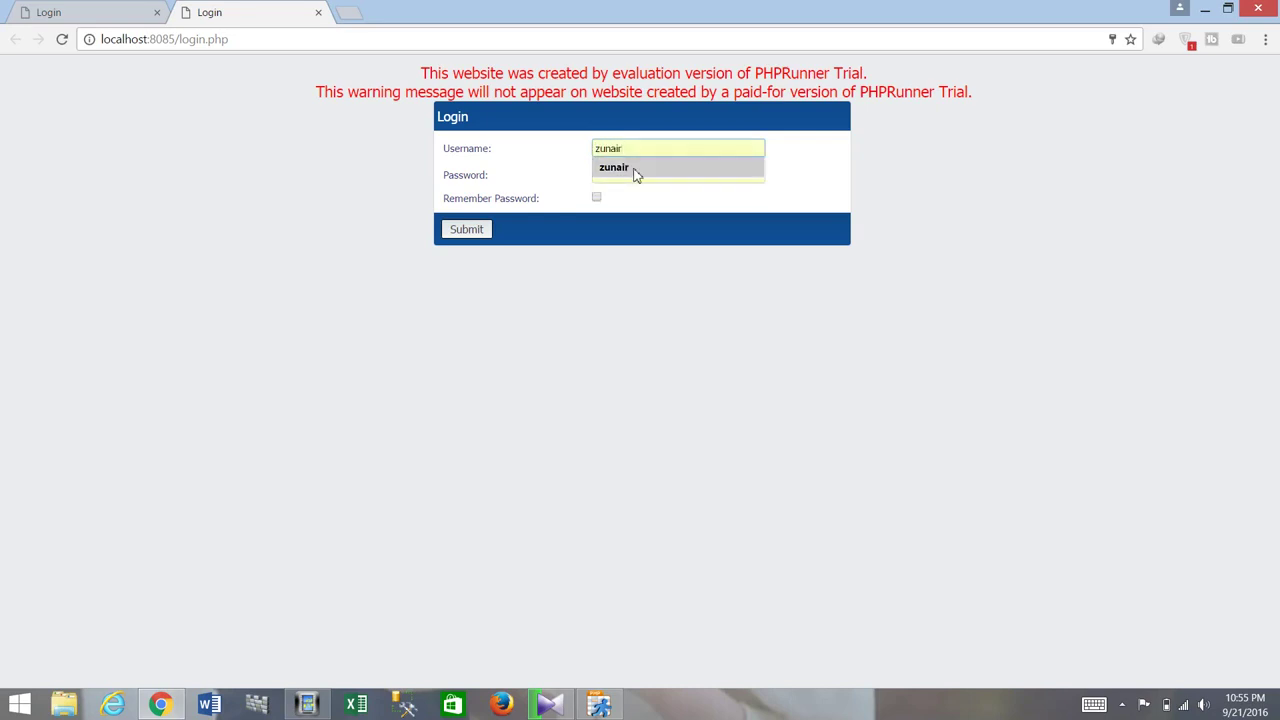
left_click(636, 170)
Enter the account password, submit the login, and decline the browser's offer to update the saved password.
left_click(649, 178)
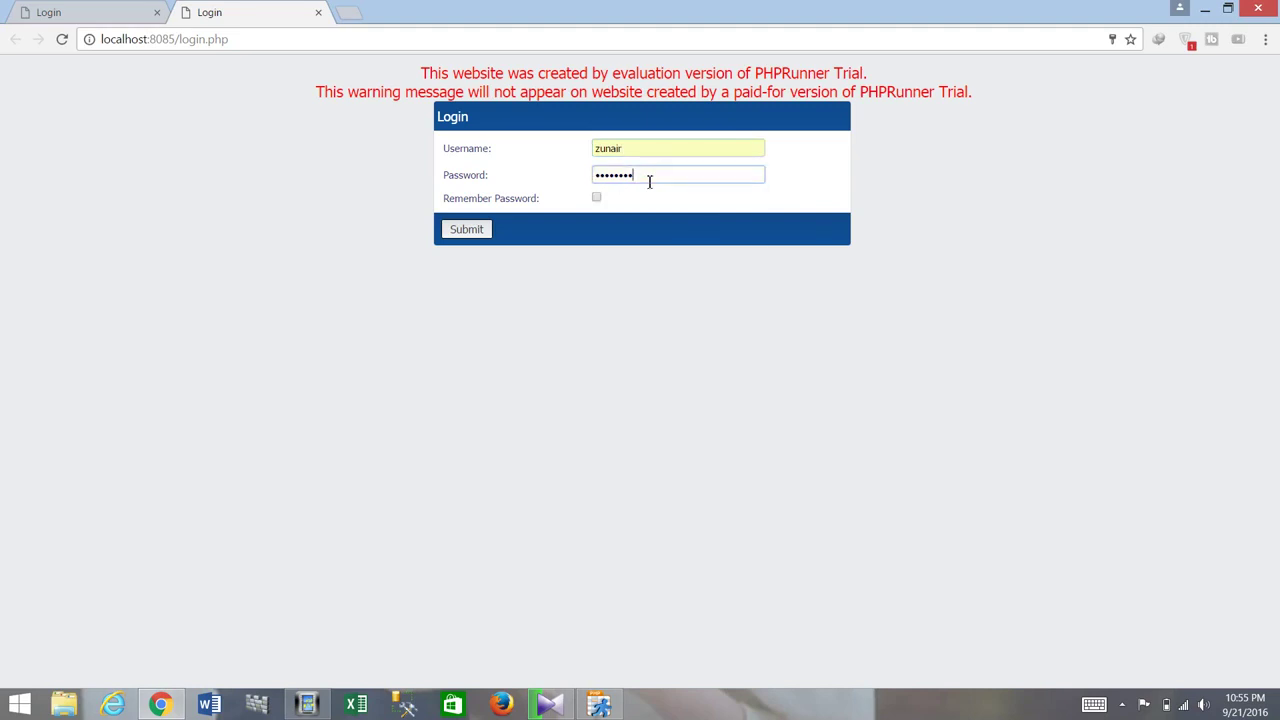
key("ctrl+a")
key("BackSpace")
type("a")
left_click(477, 231)
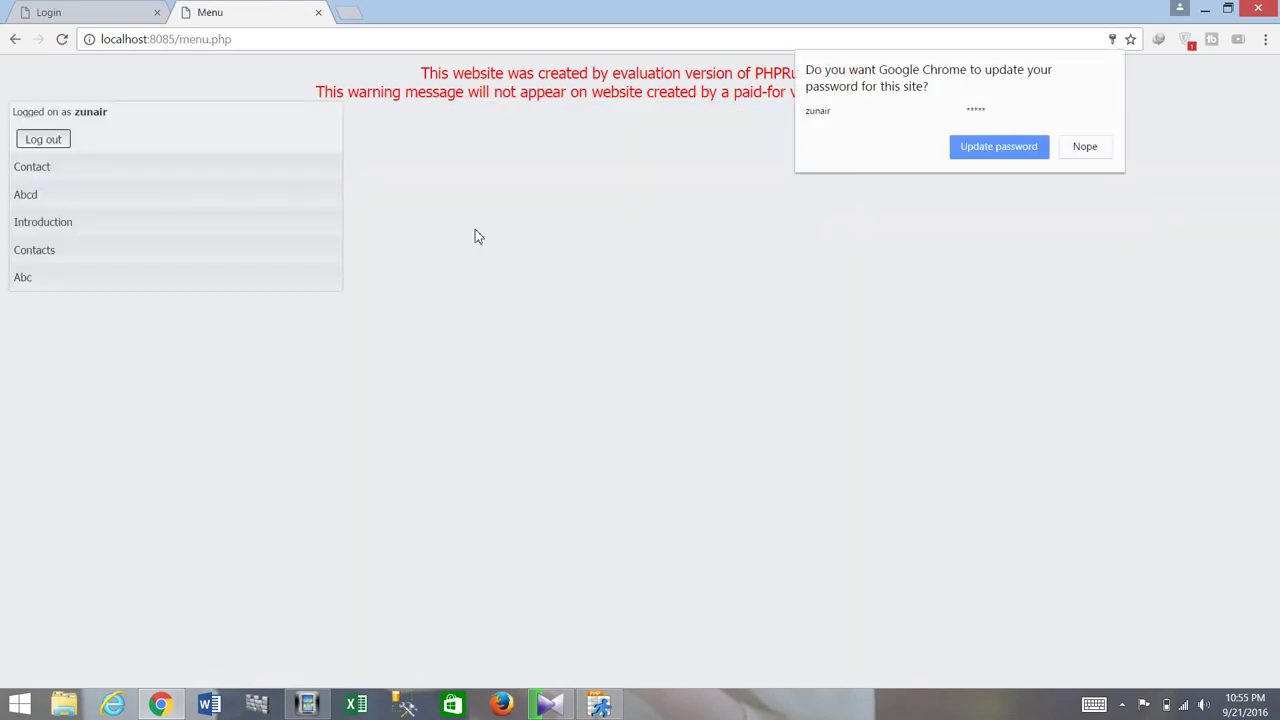
left_click(1100, 148)
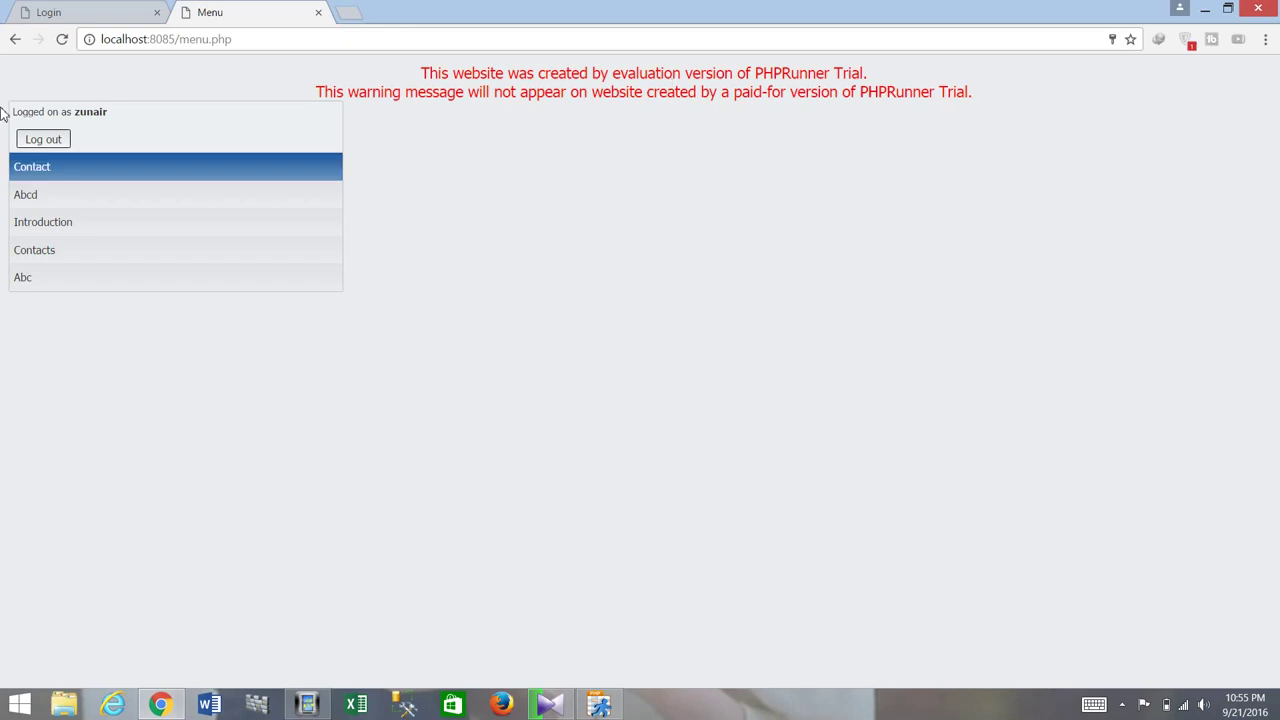
View the Contact list and open a new record form in the Introduction table.
left_click(77, 164)
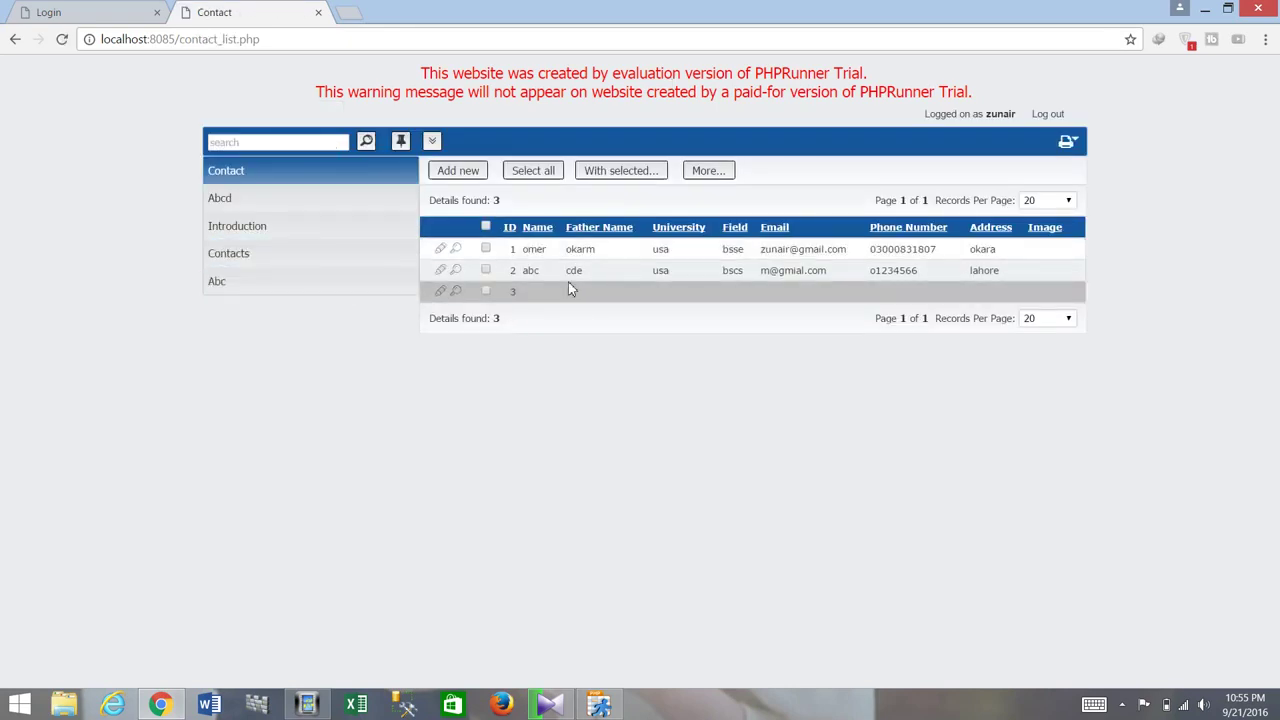
left_click(368, 237)
left_click(478, 176)
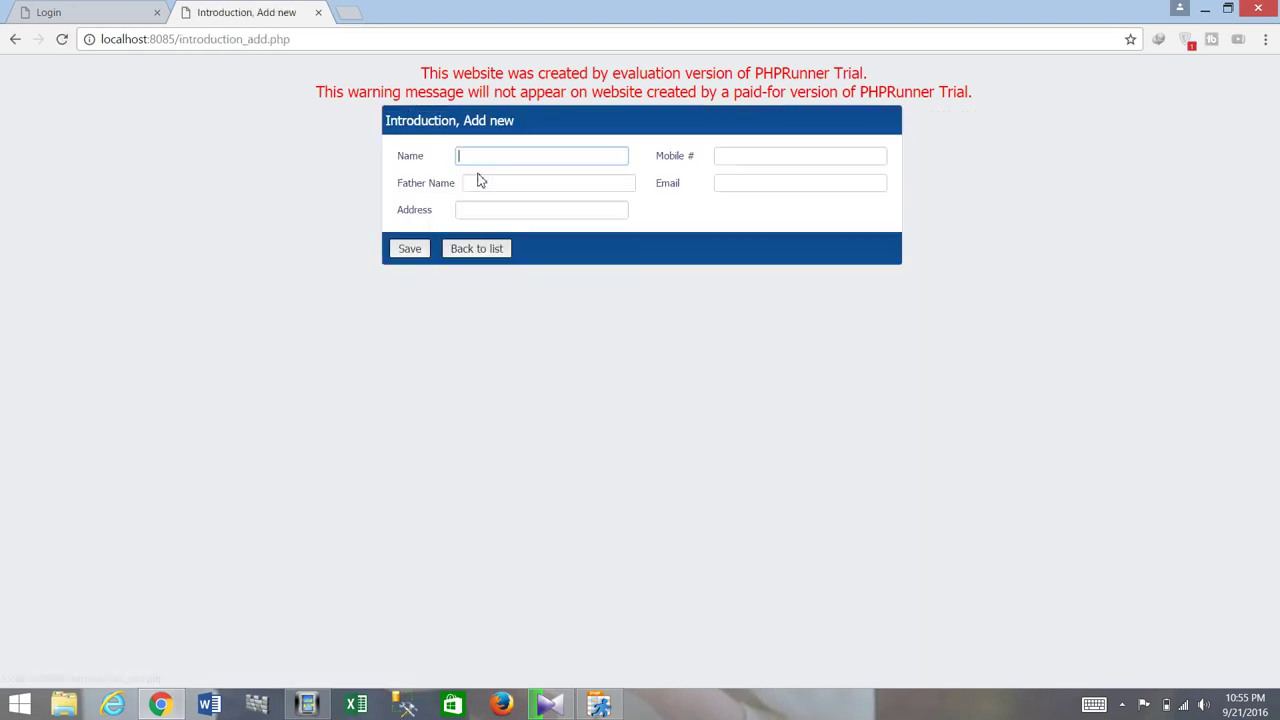
Fill in the new Introduction record with Name abc, Father Name cde and Address london.
type("abc")
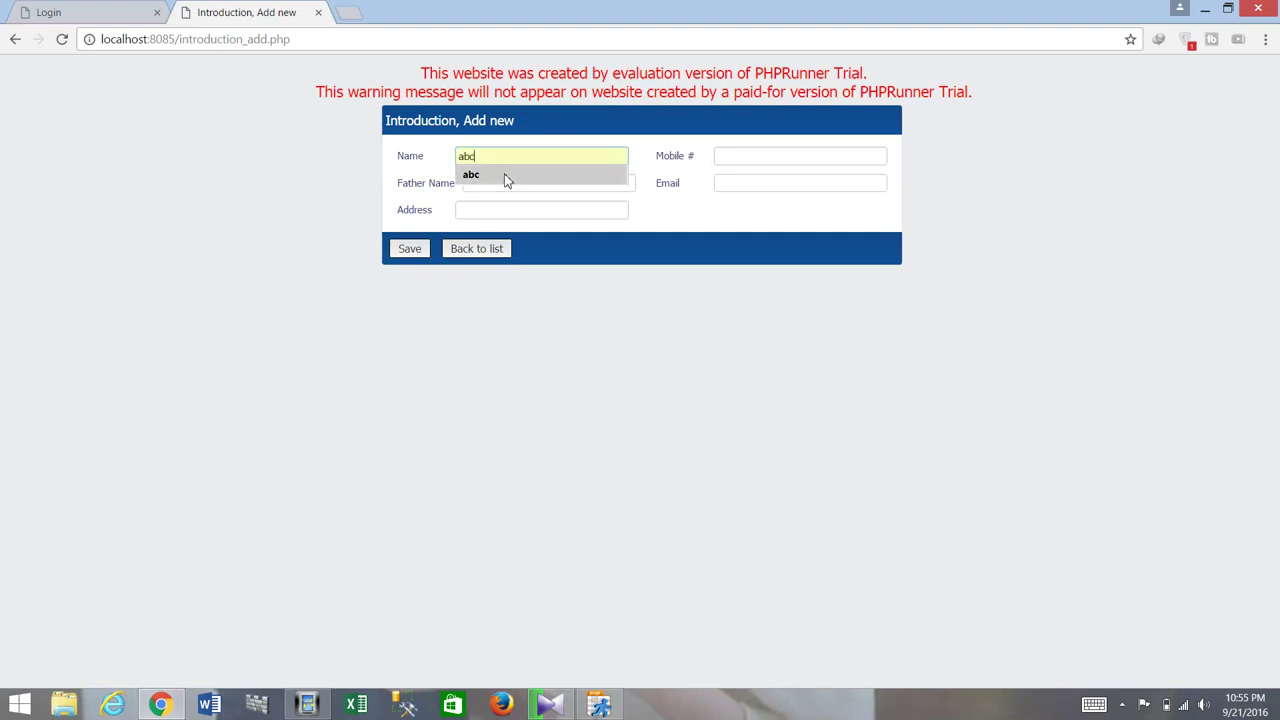
left_click(496, 193)
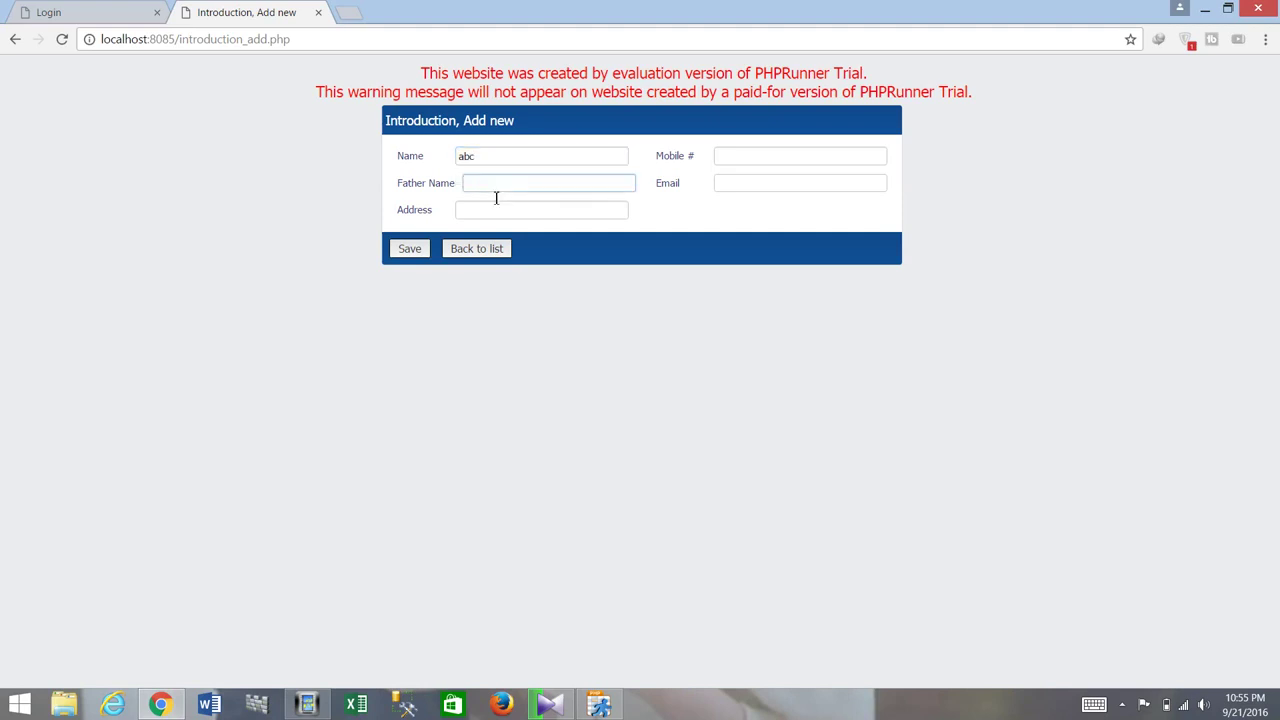
type("cde")
left_click(512, 206)
left_click(522, 217)
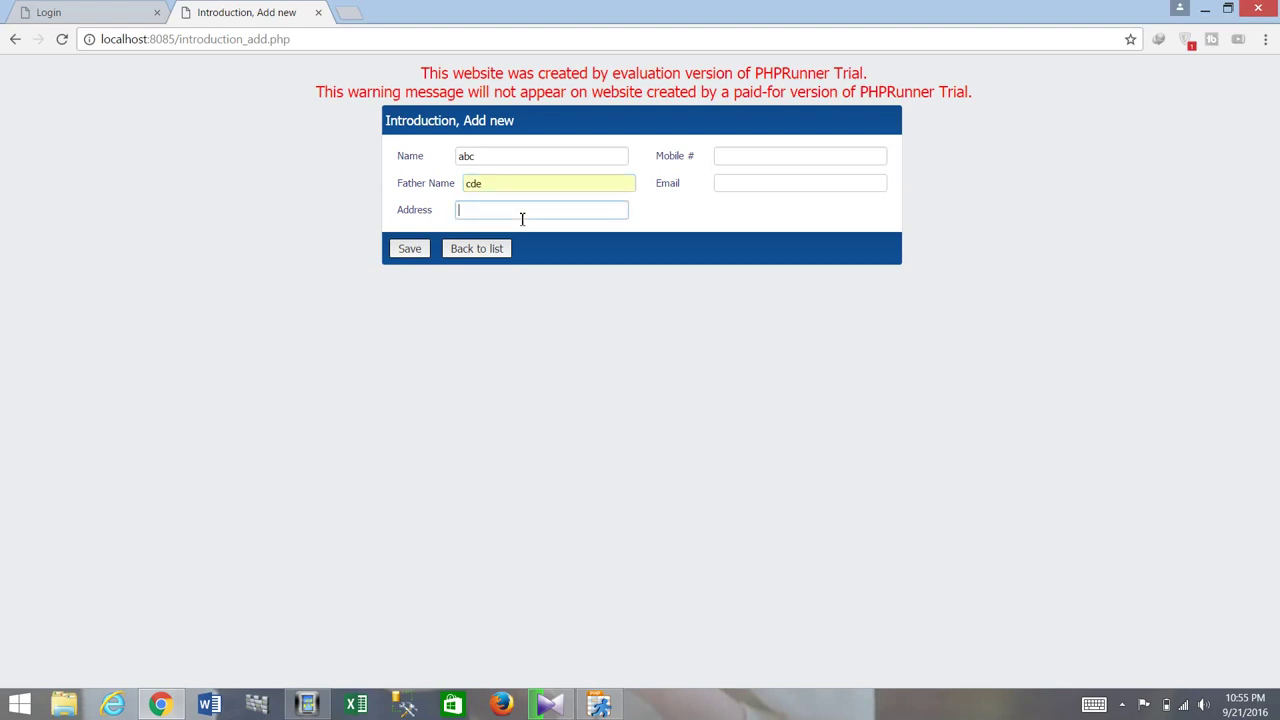
type("london")
Enter the record's mobile number and e-mail, save it, and return to the Introduction list.
left_click(746, 165)
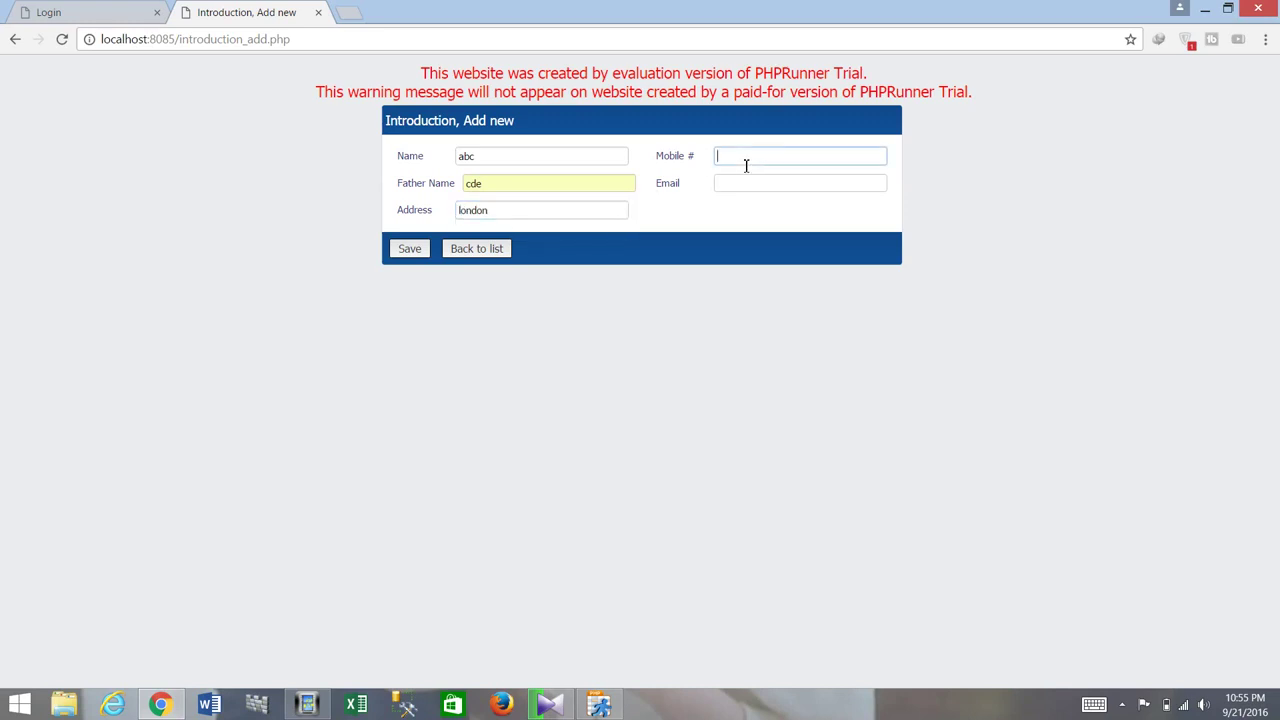
type("123456")
left_click(749, 188)
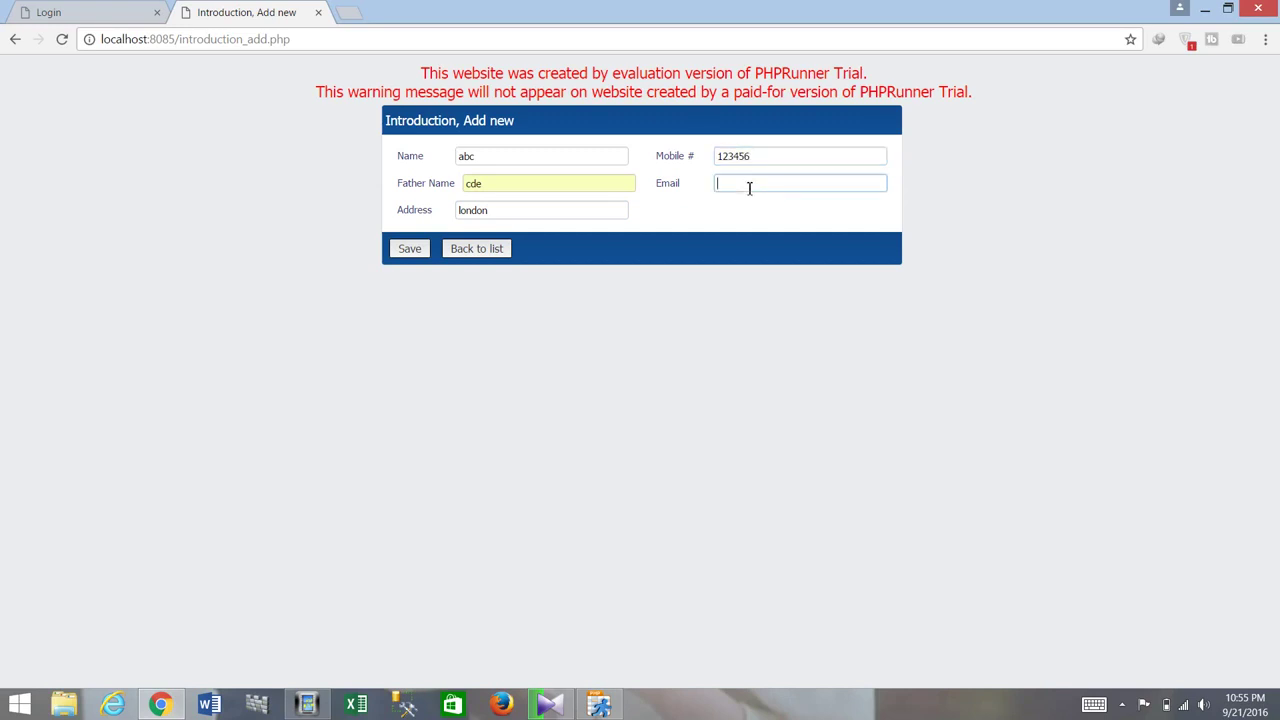
type("z")
key("Down")
key("Return")
left_click(432, 250)
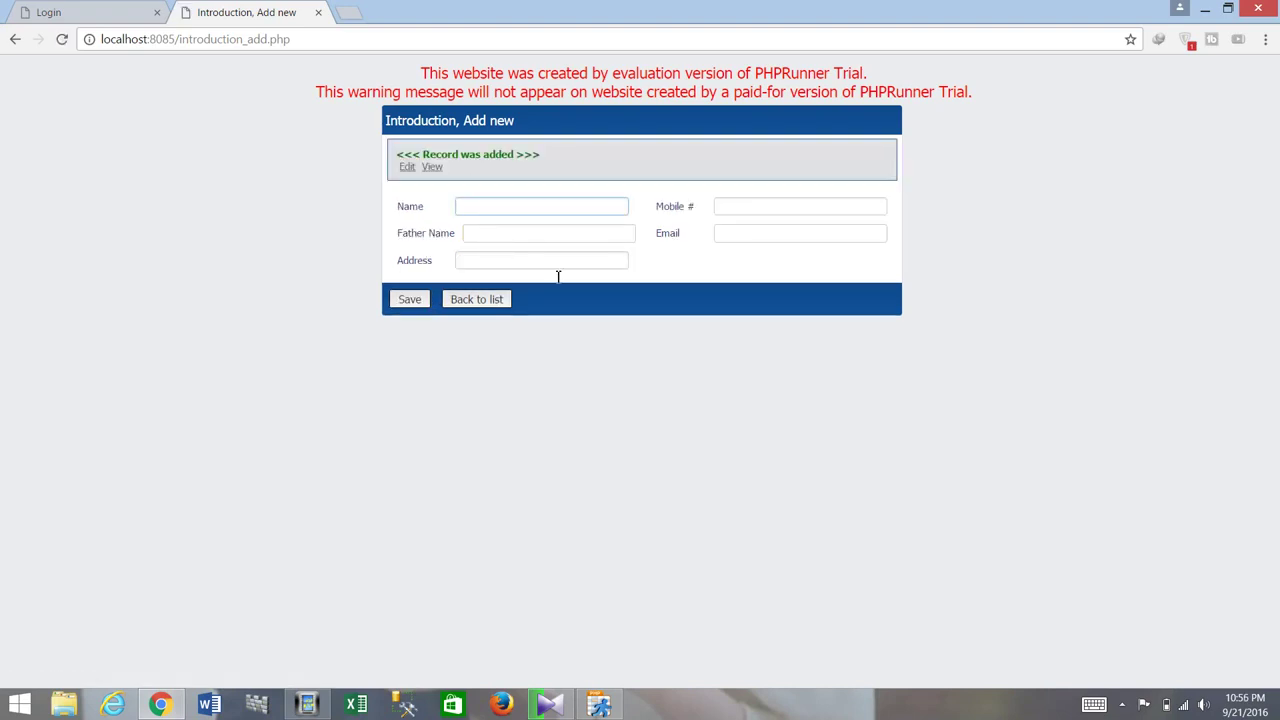
left_click(476, 299)
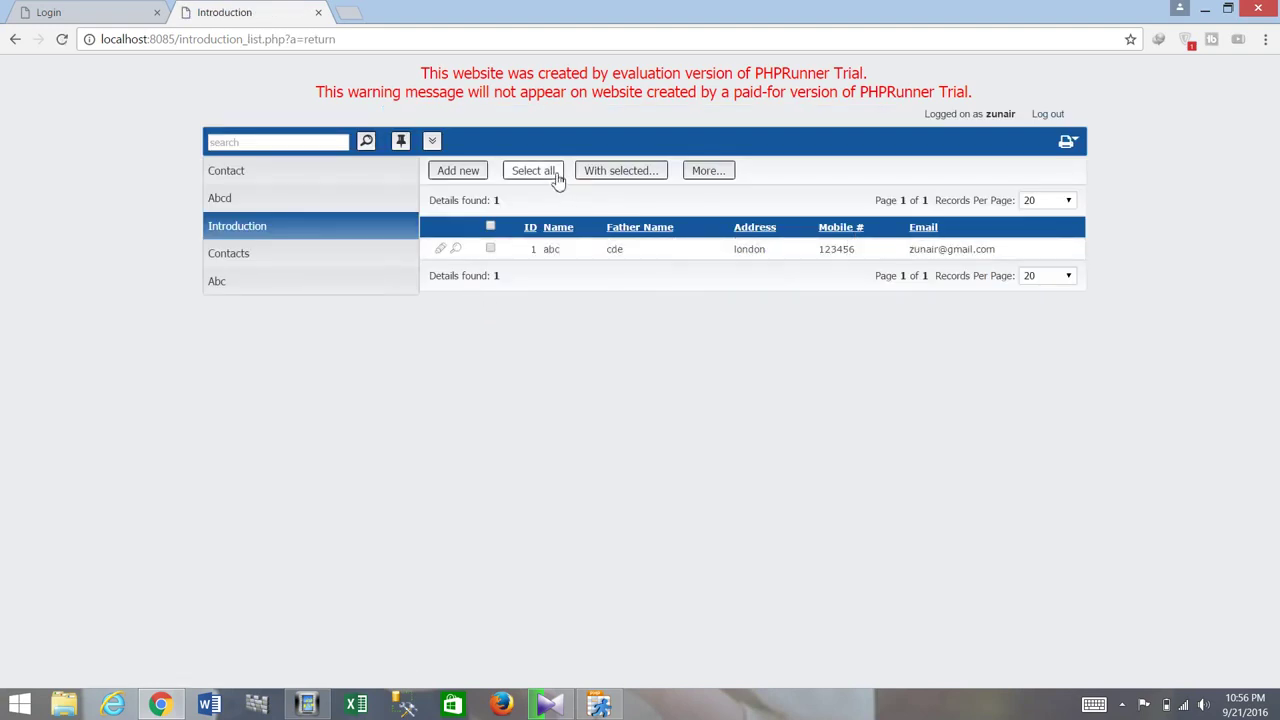
Look through the records of the Contacts and Abc tables.
mouse_move(710, 180)
left_click(329, 253)
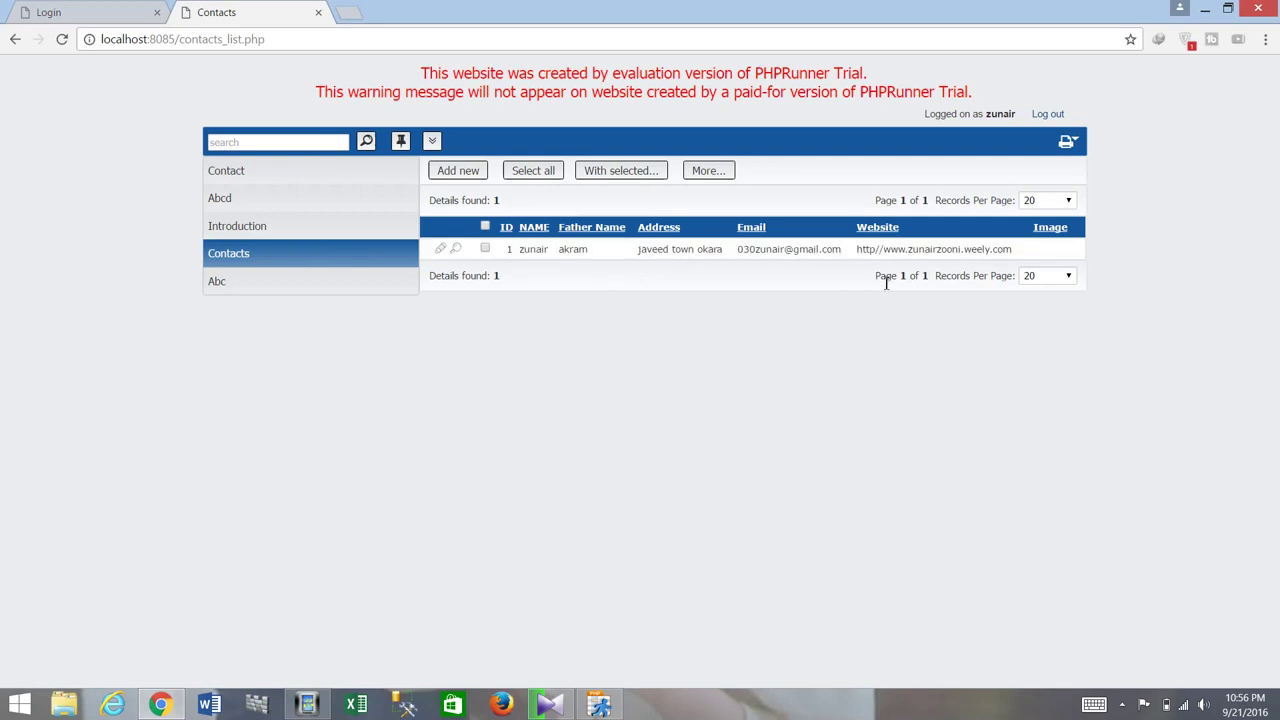
left_click(333, 299)
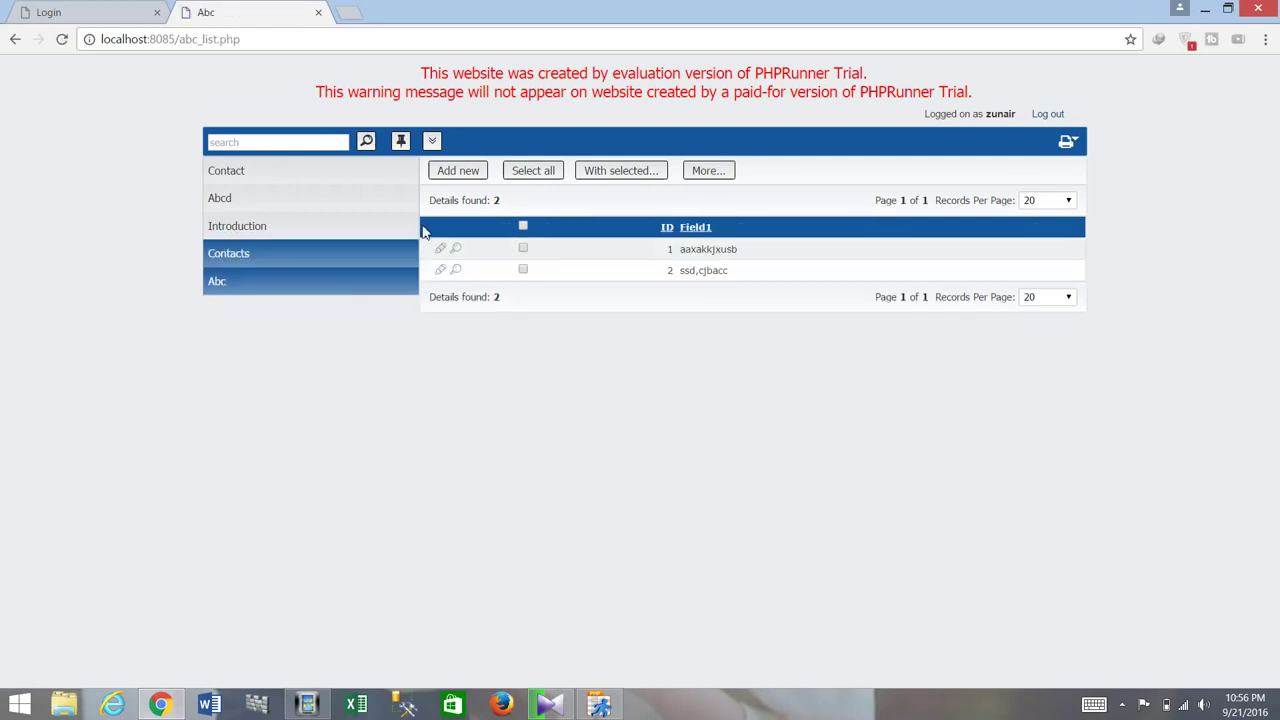
Enter "c" as the search text in the Abc list and expand its search options.
left_click(342, 145)
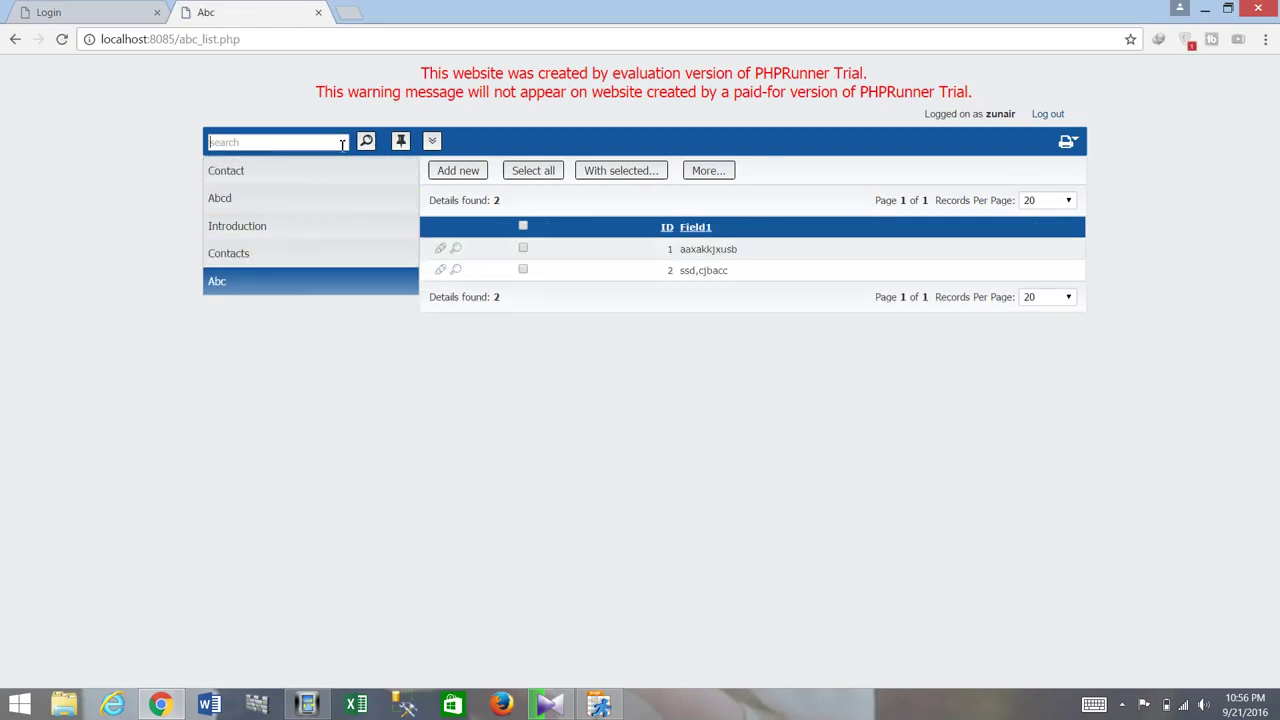
type("c")
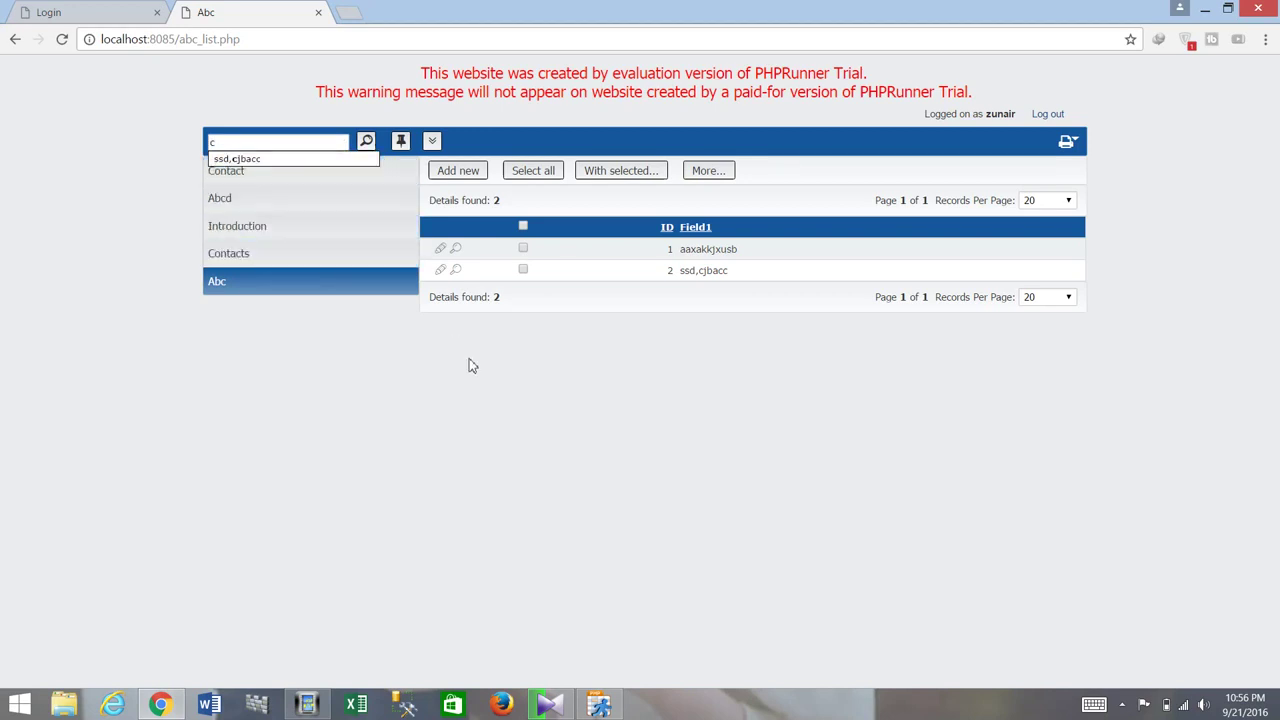
left_click(434, 142)
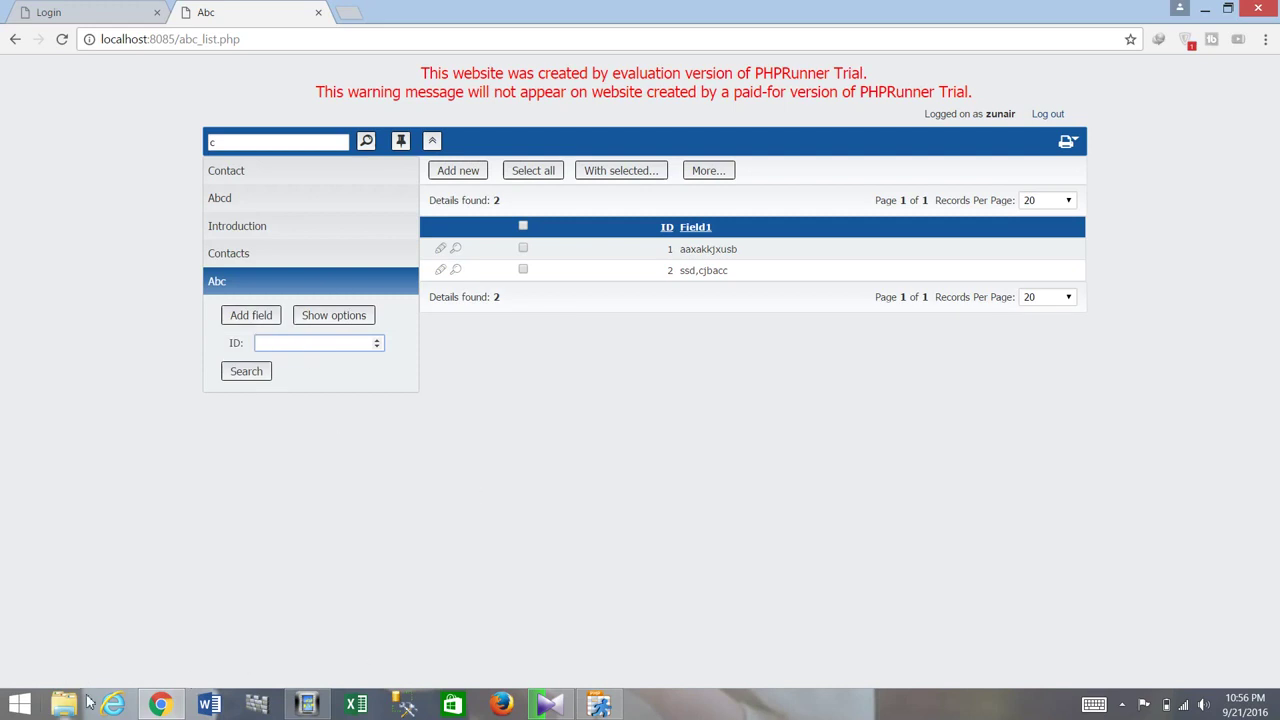
Open Notepad and write the line "so we made it offline software without promgramming".
left_click(22, 705)
type("notepad")
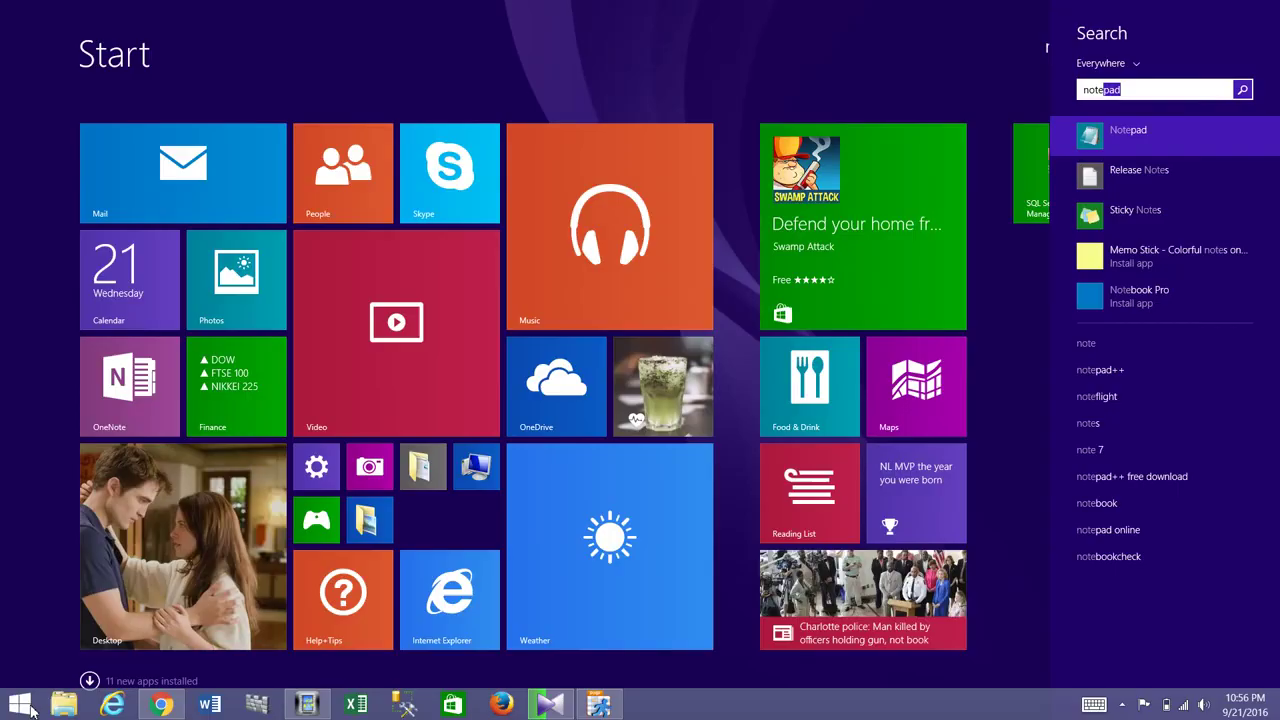
key("Return")
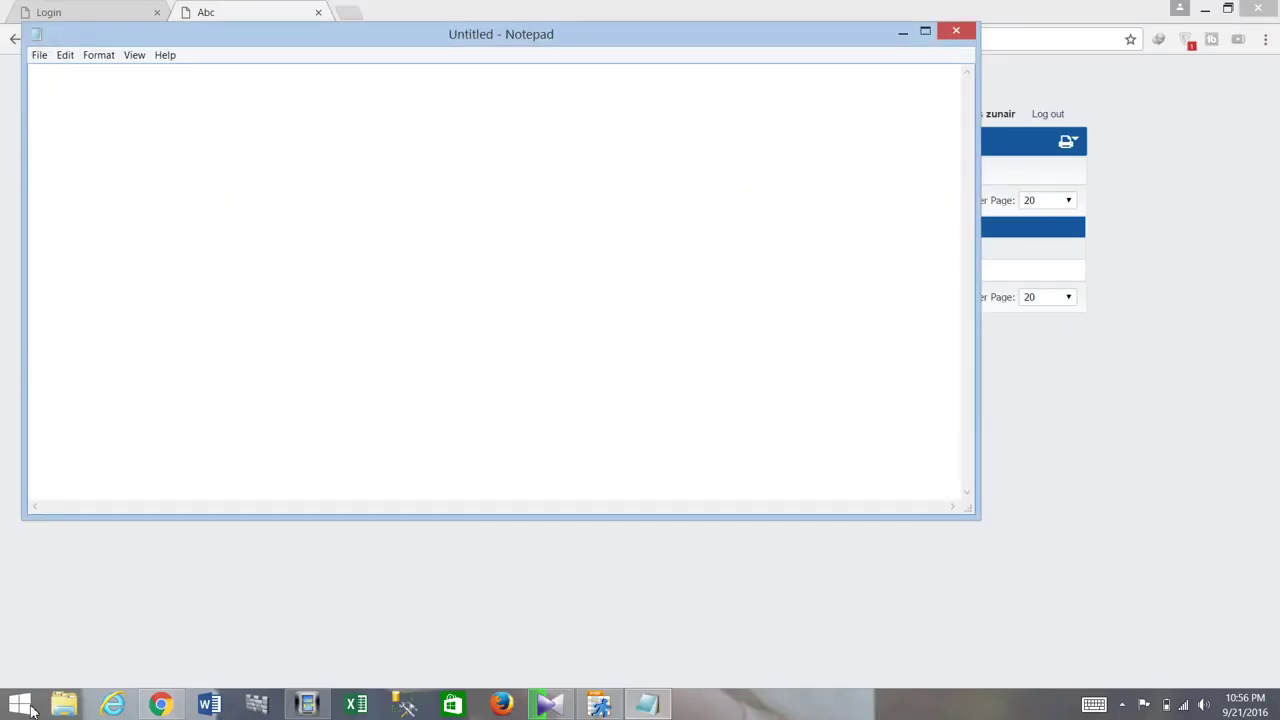
type("so we made it offline software withoi")
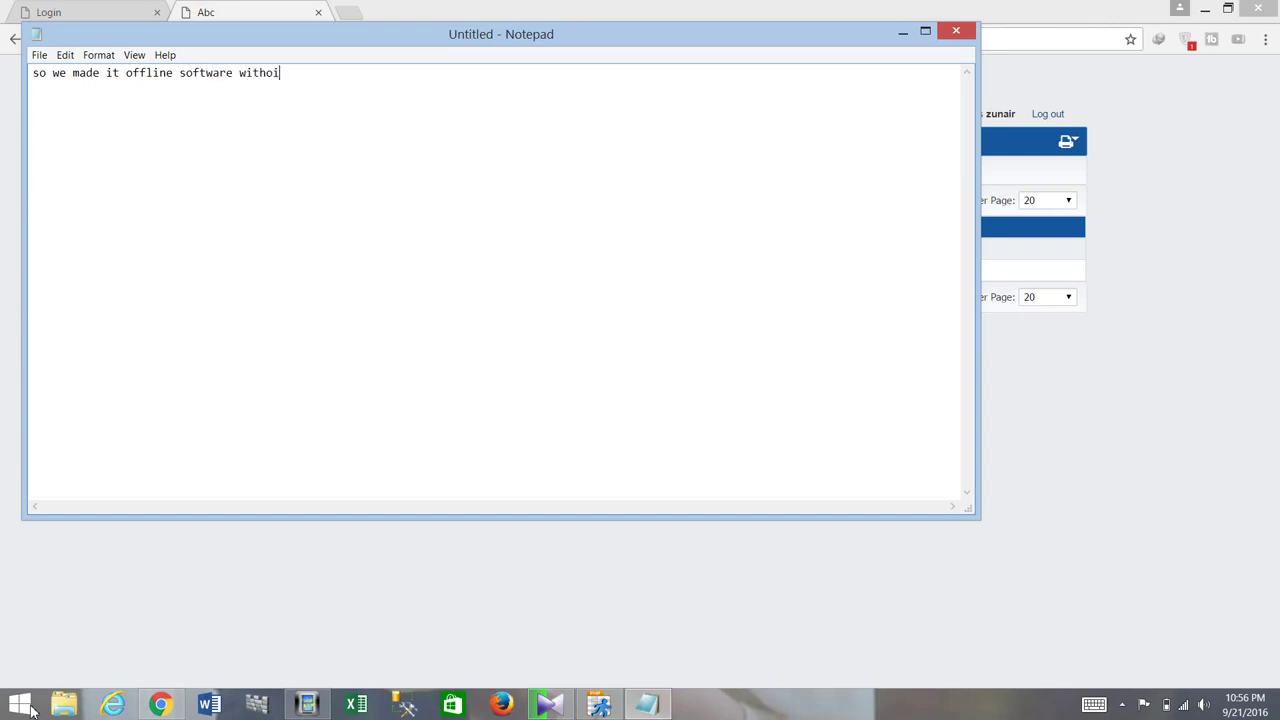
key("BackSpace")
type("ut")
type(" pro")
type("m")
type("grammi")
type("ng  ")
Add the lines "keep sharing and like my video ........" and "susbcribe to my channel" below a blank line.
type("keep ")
type("shareing")
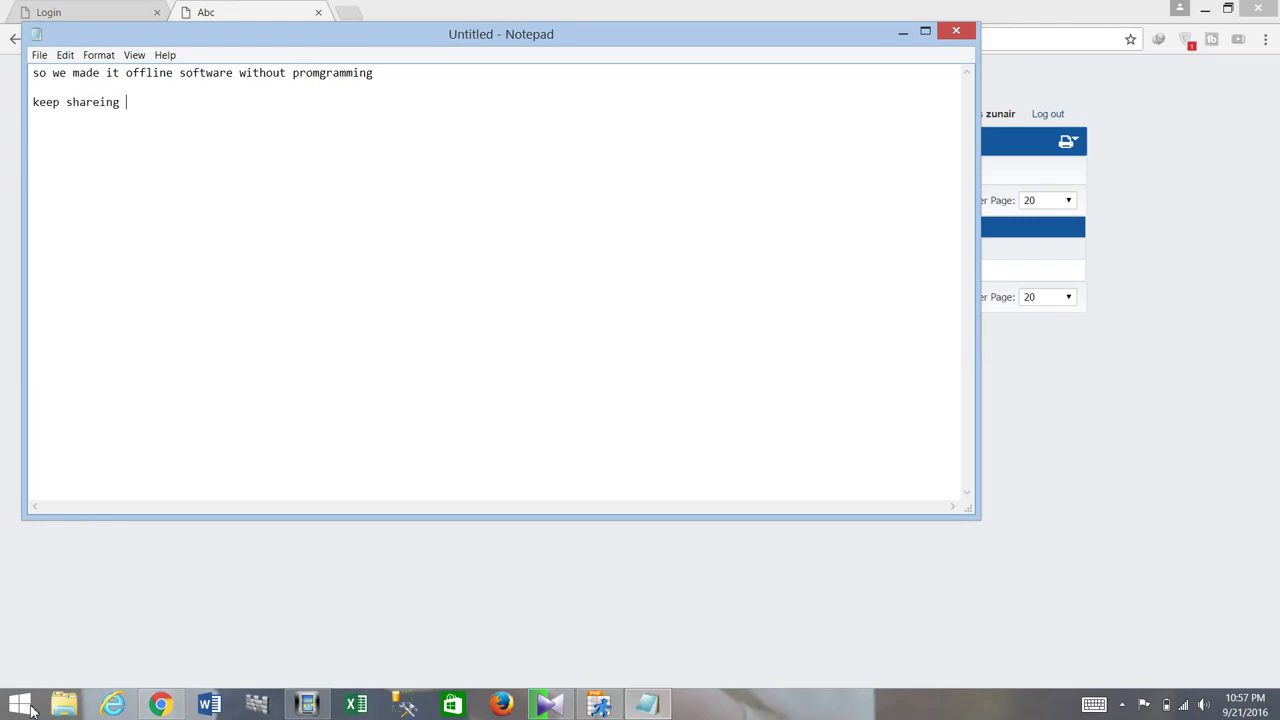
key("BackSpace")
key("BackSpace")
key("BackSpace")
key("BackSpace")
type("ing and like my video")
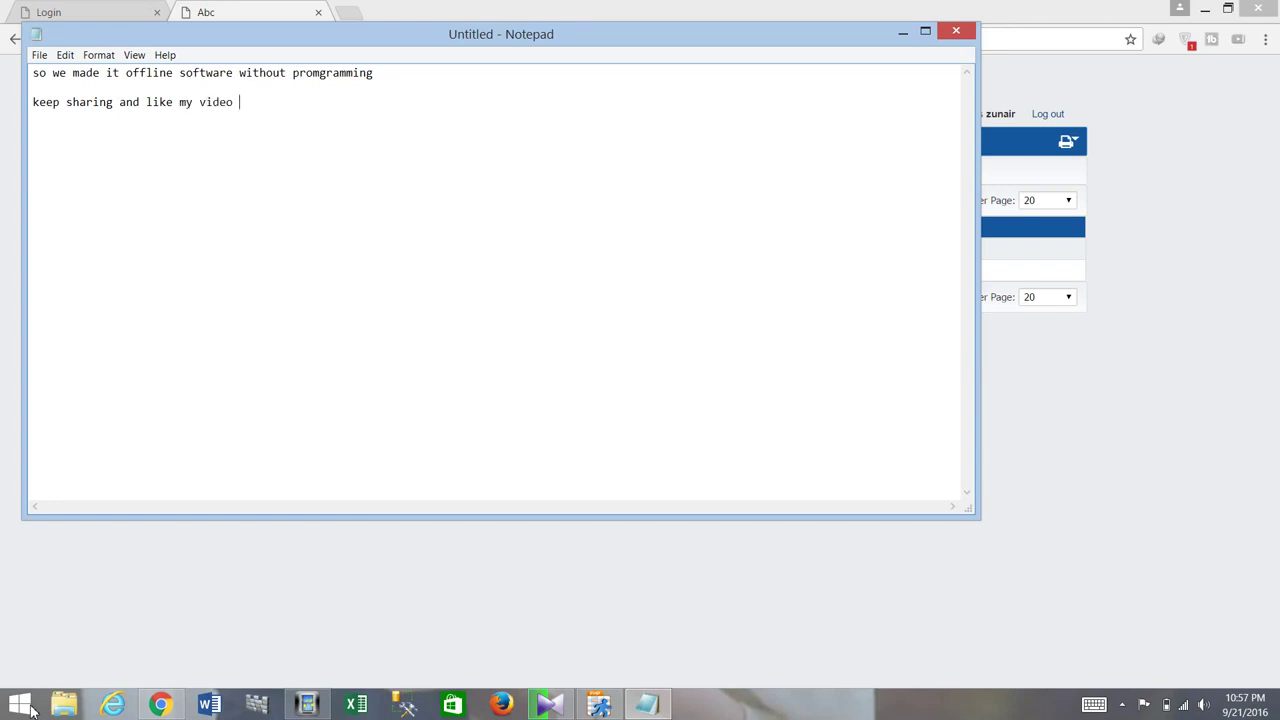
type(" ........")
key("Return")
type("susbcribe to my channel")
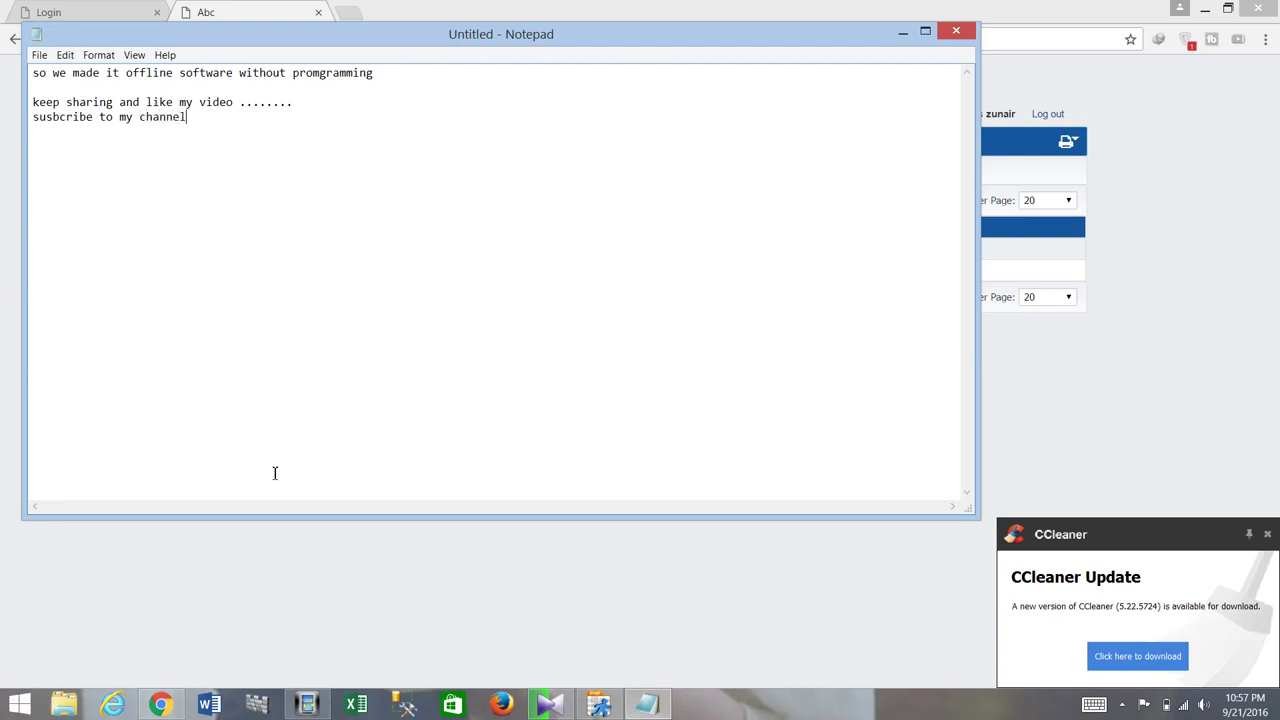
left_click(85, 89)
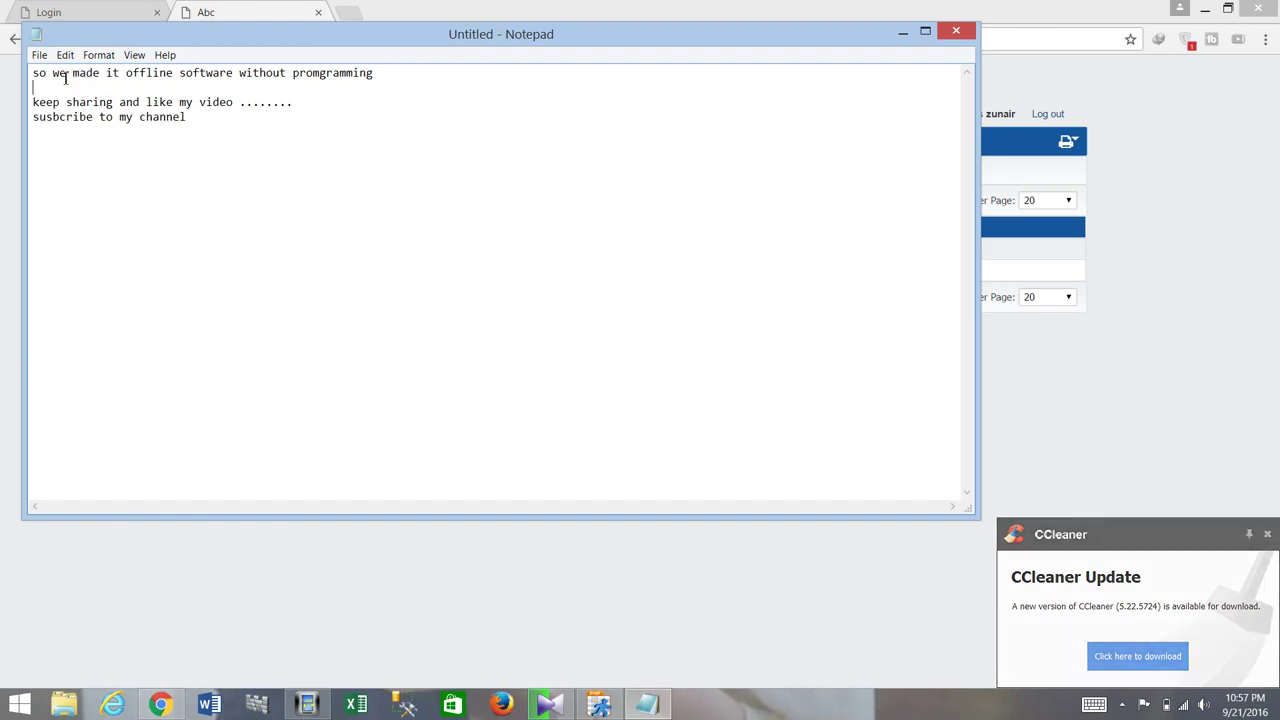
key("ctrl+a")
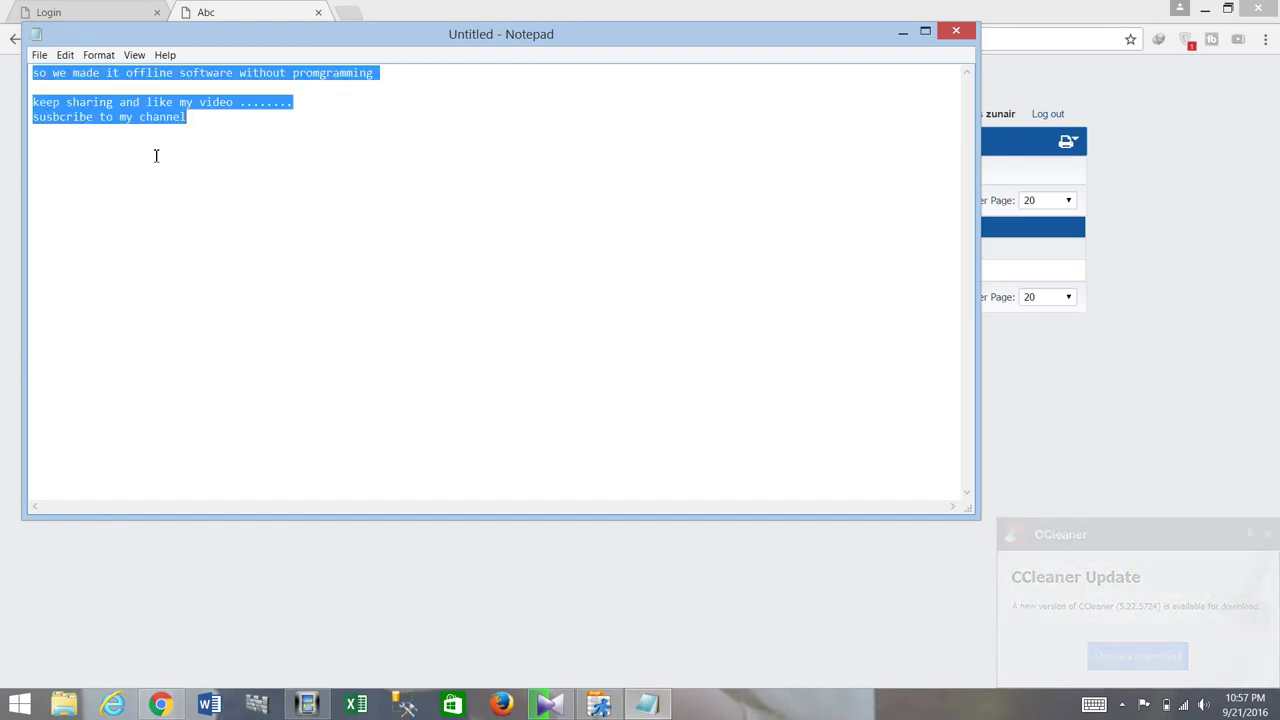
key("Right")
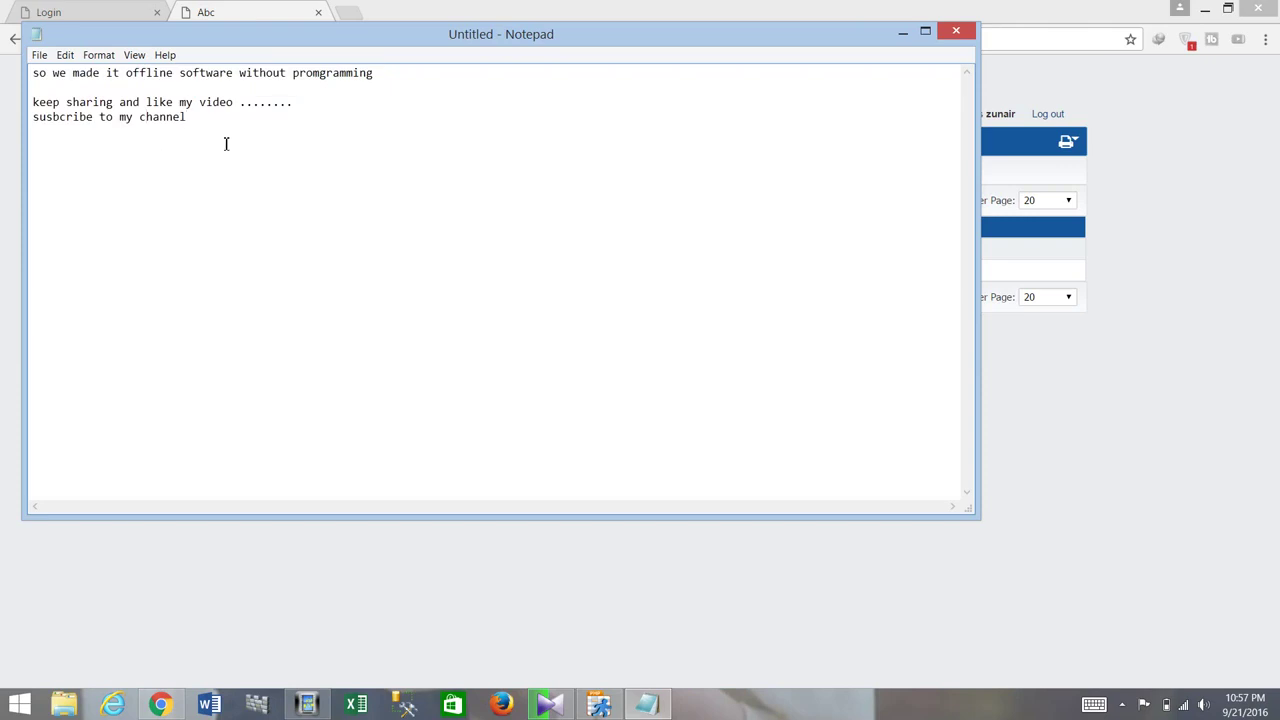
key("Return")
key("Return")
left_click(1123, 705)
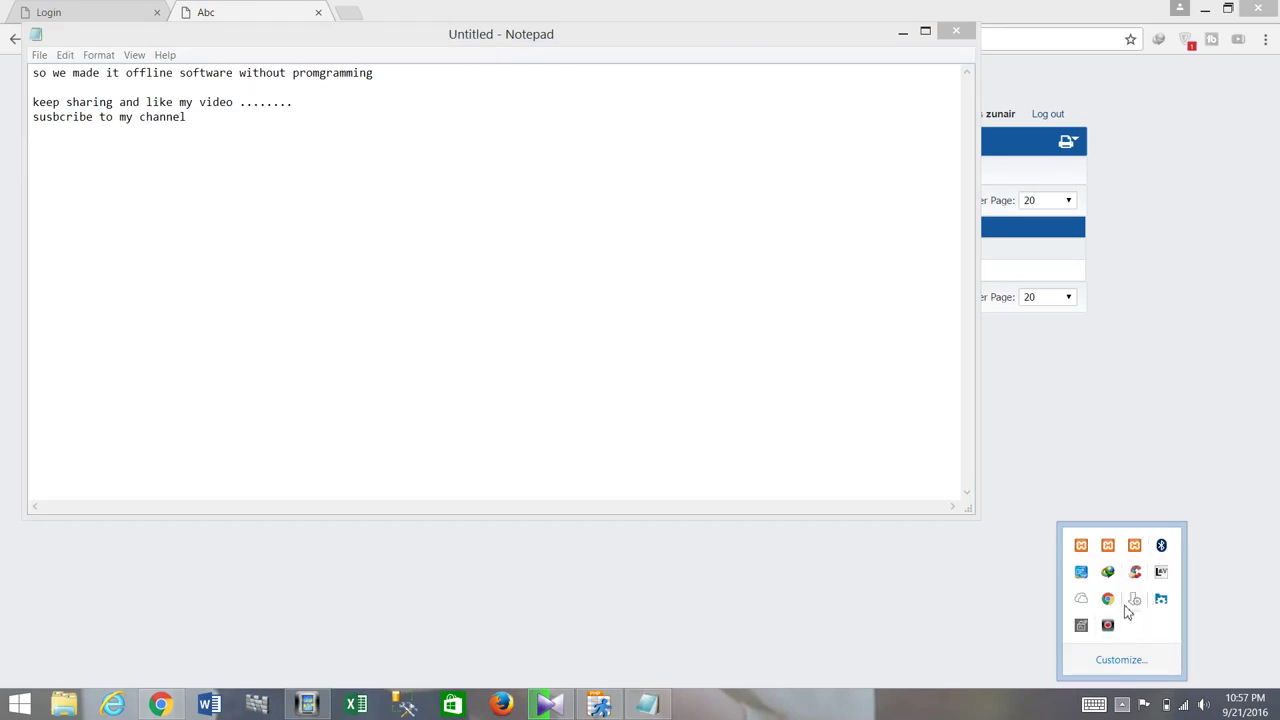
left_click(1107, 625)
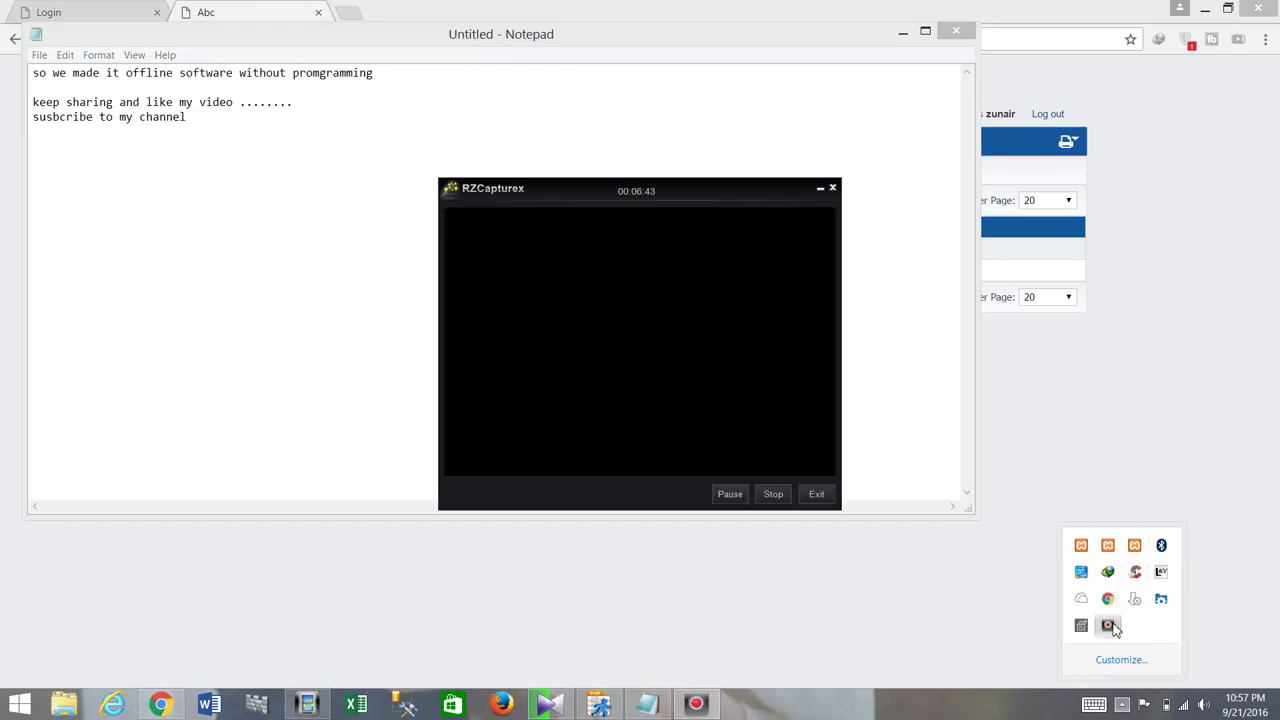